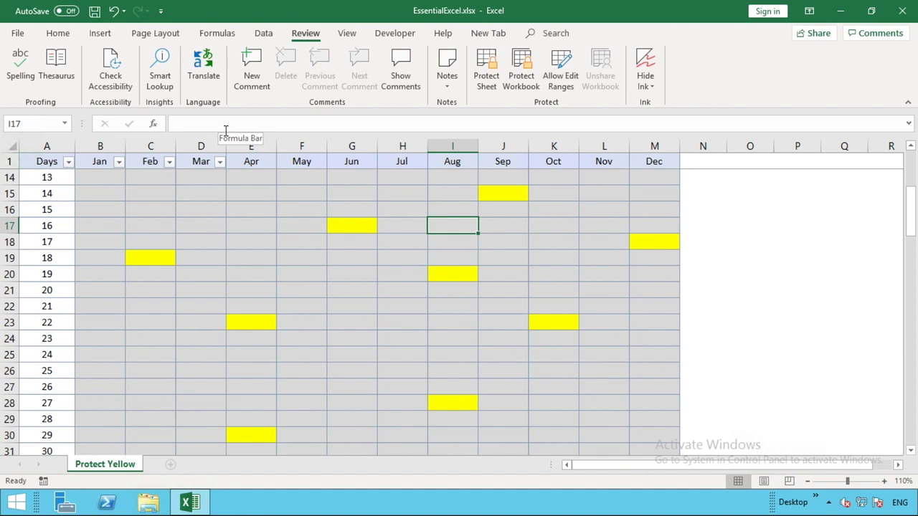
Step: Inspect the Mar header's formula and cell D2's protection settings without changing anything
click(199, 159)
key(Down)
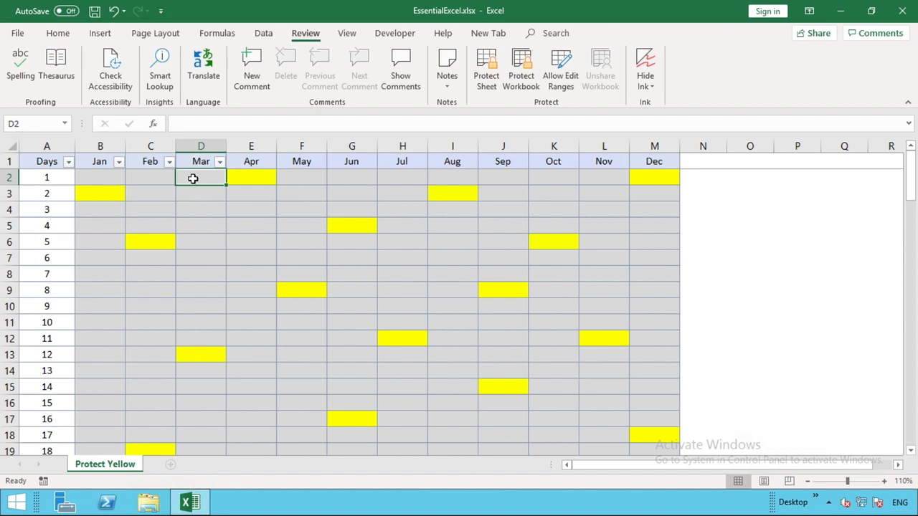
right_click(193, 179)
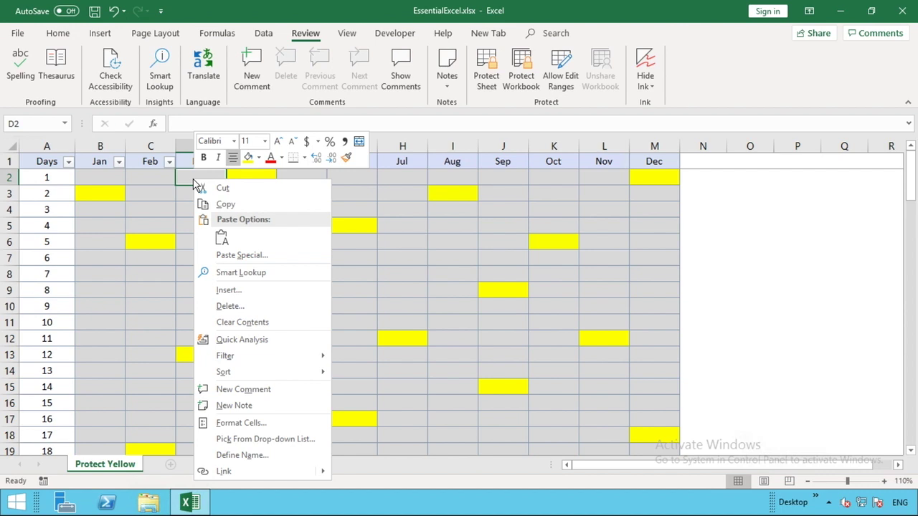
click(237, 424)
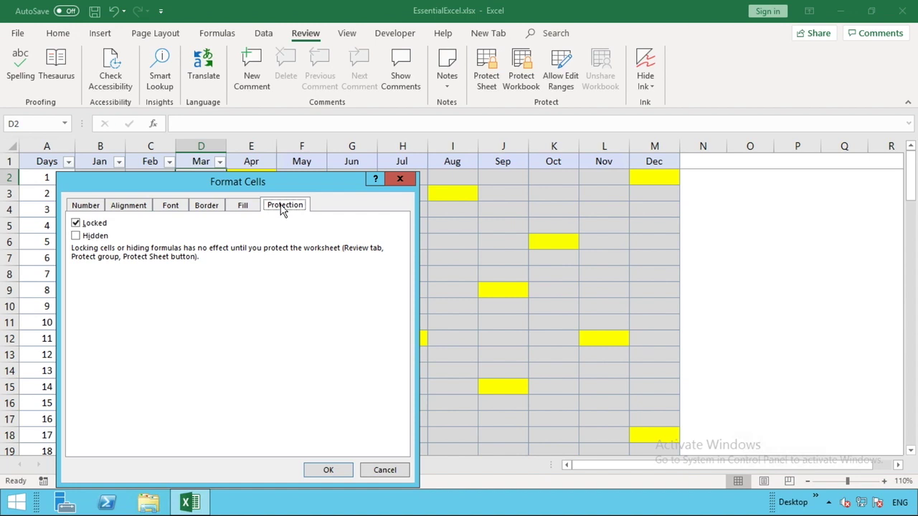
click(383, 474)
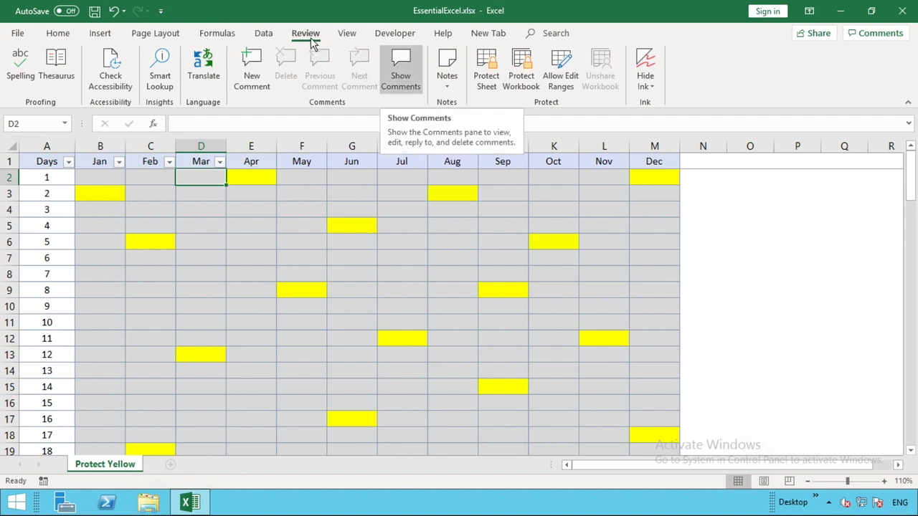
Step: Protect the worksheet with a password, entering it twice to confirm
click(494, 78)
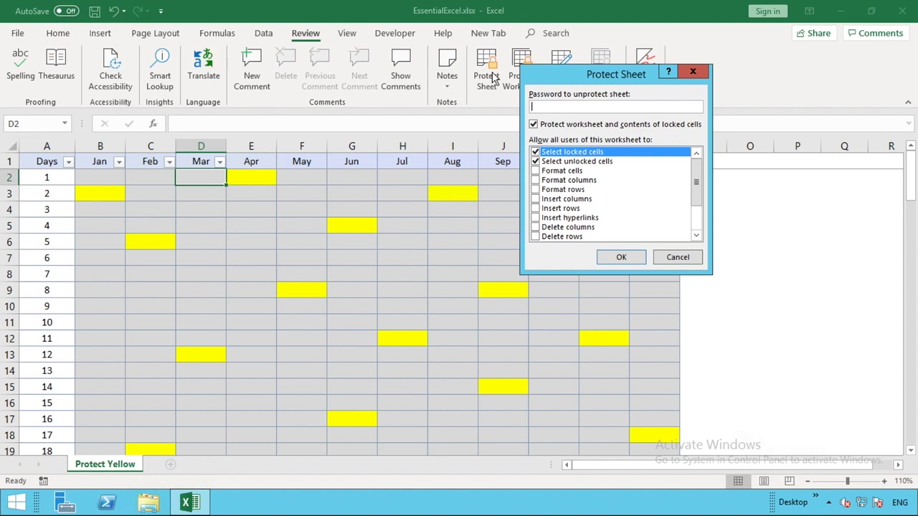
text(1234)
click(638, 260)
text(1234)
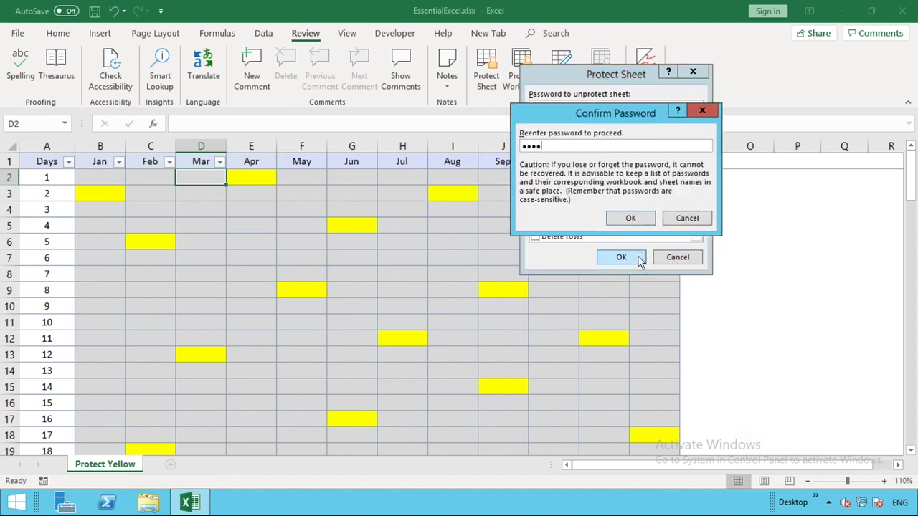
click(631, 218)
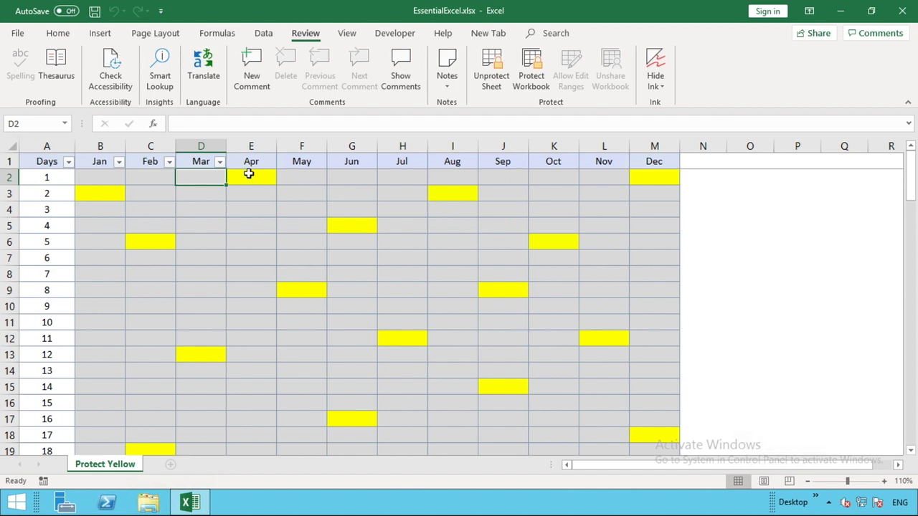
double_click(200, 177)
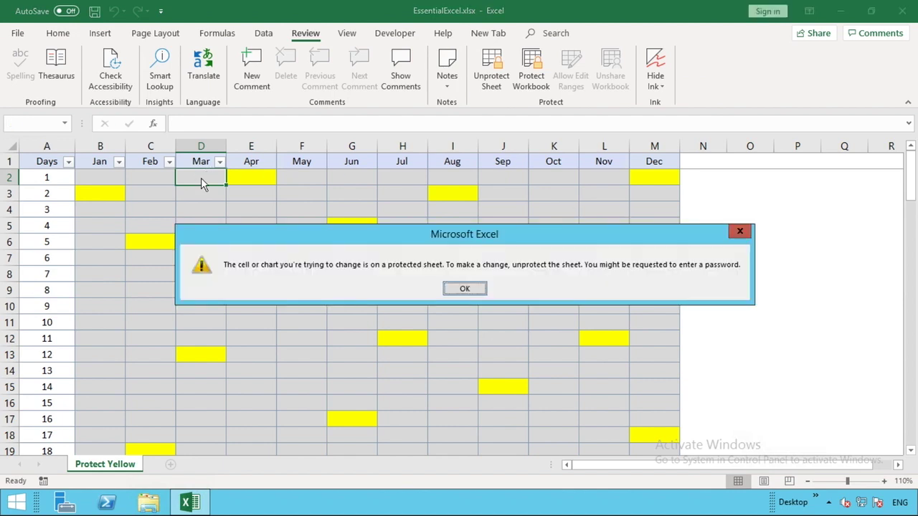
click(465, 289)
click(707, 222)
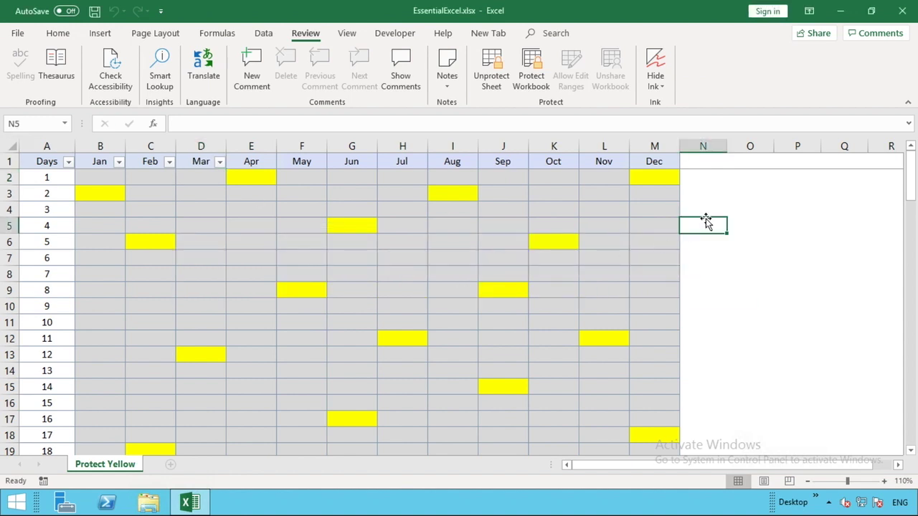
double_click(707, 222)
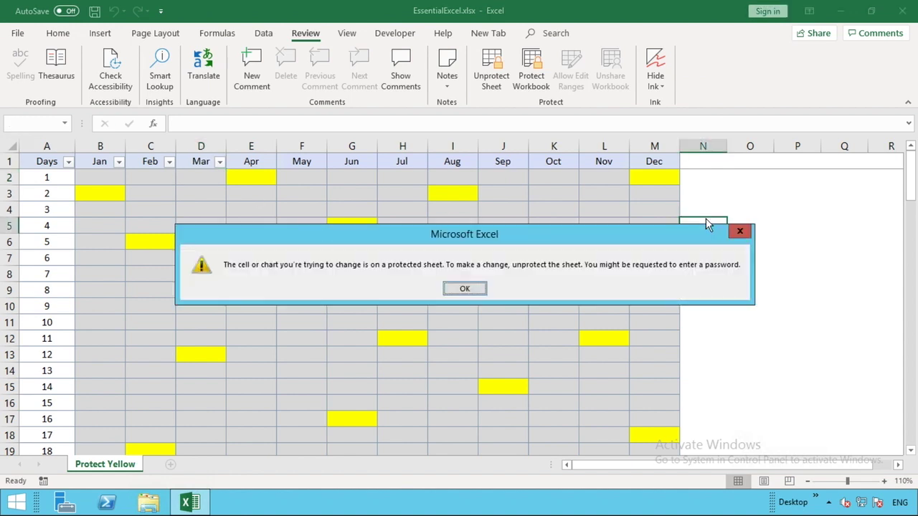
click(448, 289)
double_click(210, 352)
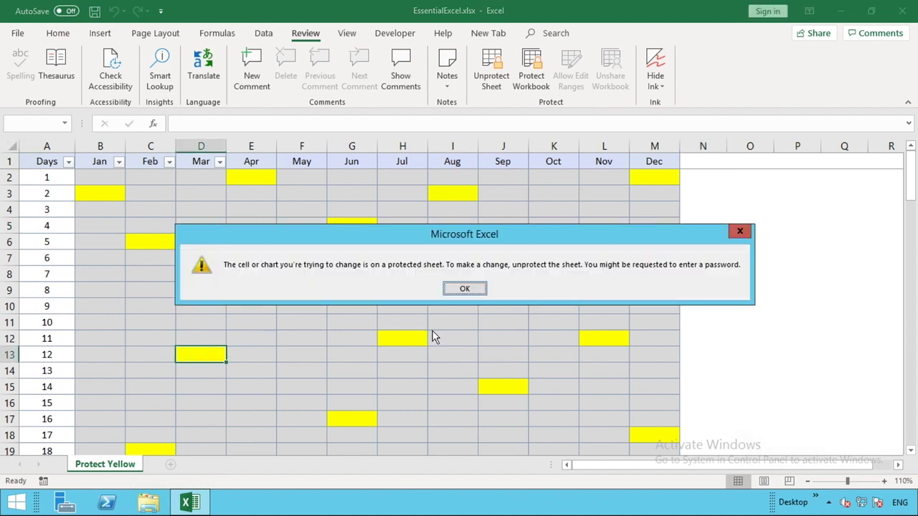
click(460, 288)
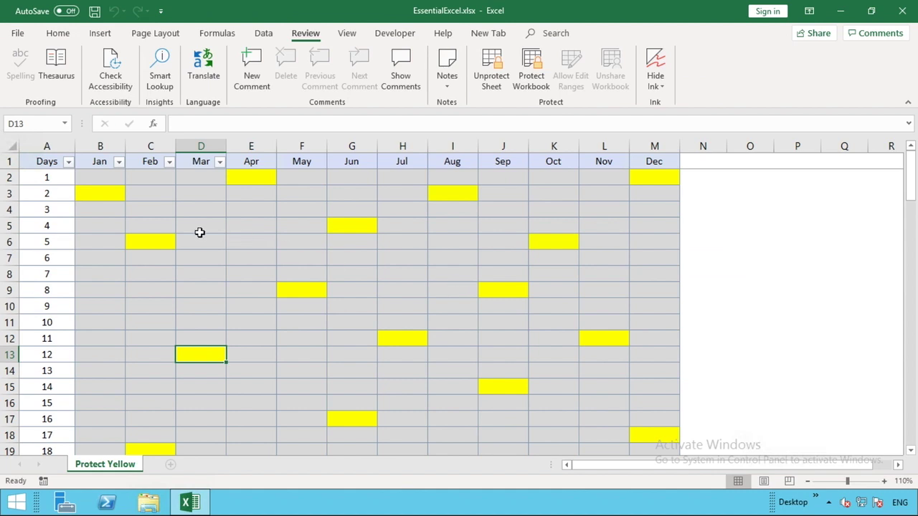
click(100, 193)
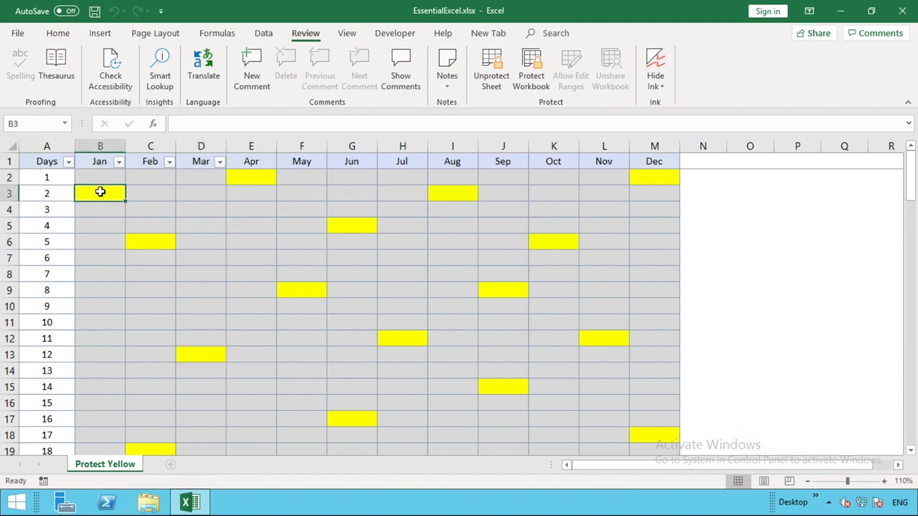
Step: Unprotect the sheet by entering its password
click(487, 78)
text(1234)
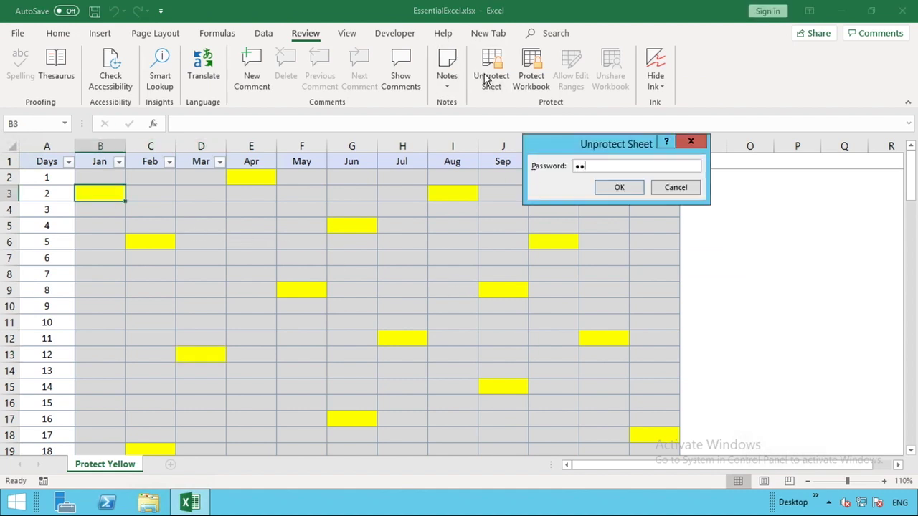
click(618, 189)
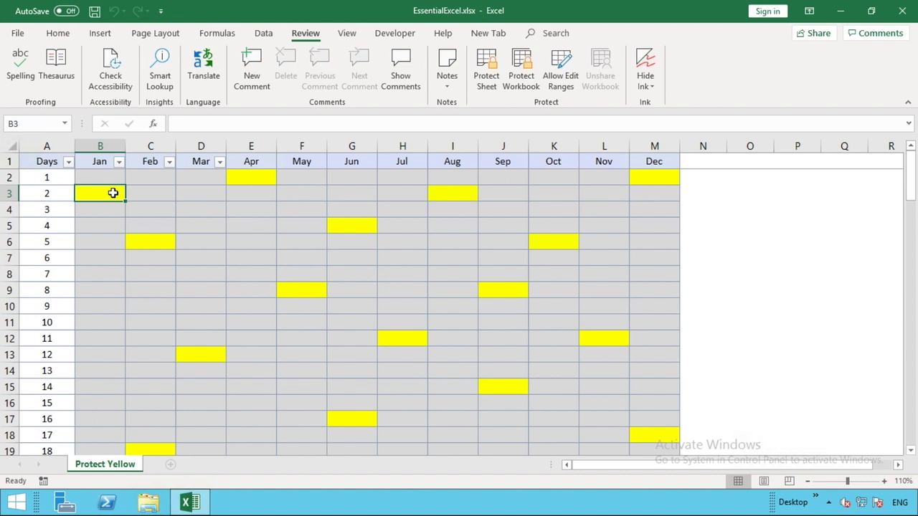
Step: Unlock cells B3:C6 by clearing Locked in Format Cells' Protection settings
drag(113, 193, 146, 242)
right_click(146, 243)
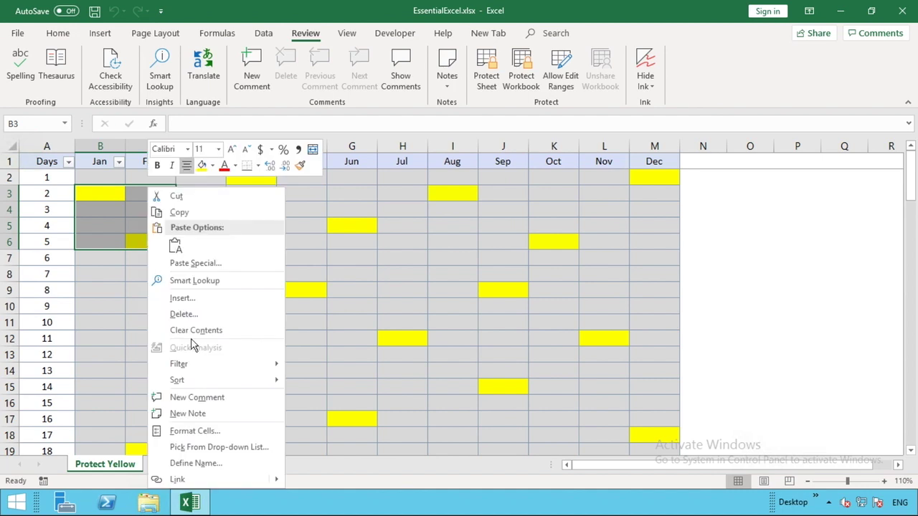
click(191, 430)
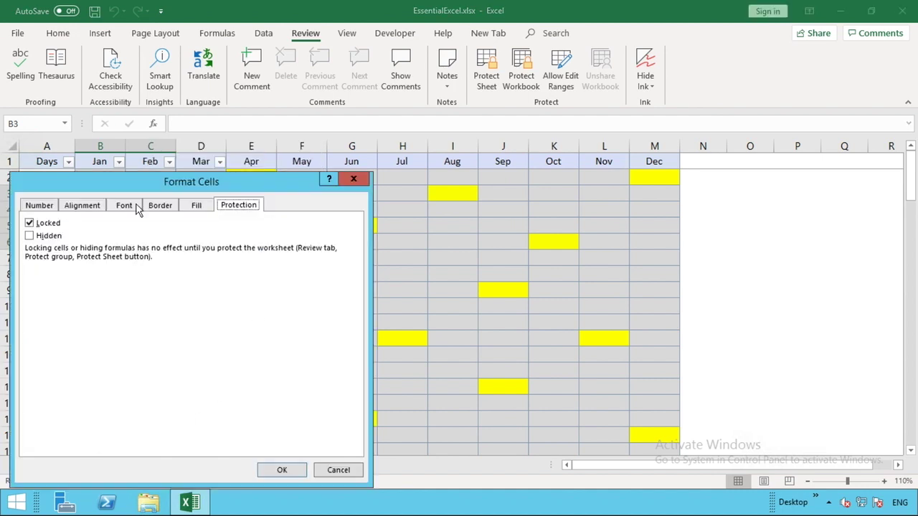
click(29, 223)
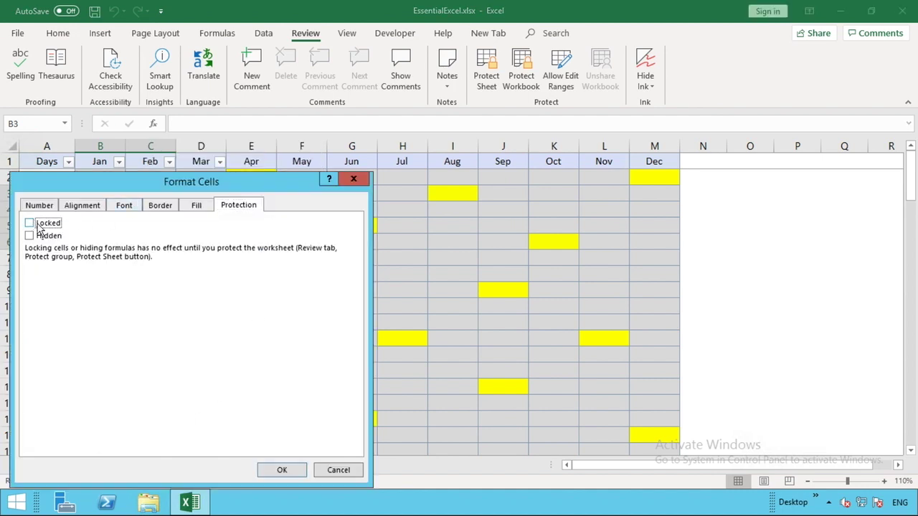
click(280, 471)
Step: Re-protect the Protect Yellow sheet with the same password, confirming it
click(497, 70)
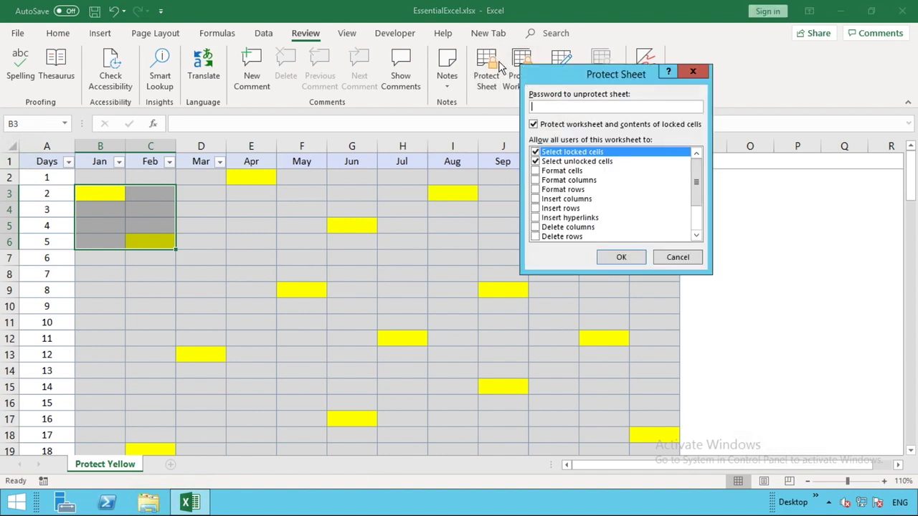
text(1234)
click(626, 256)
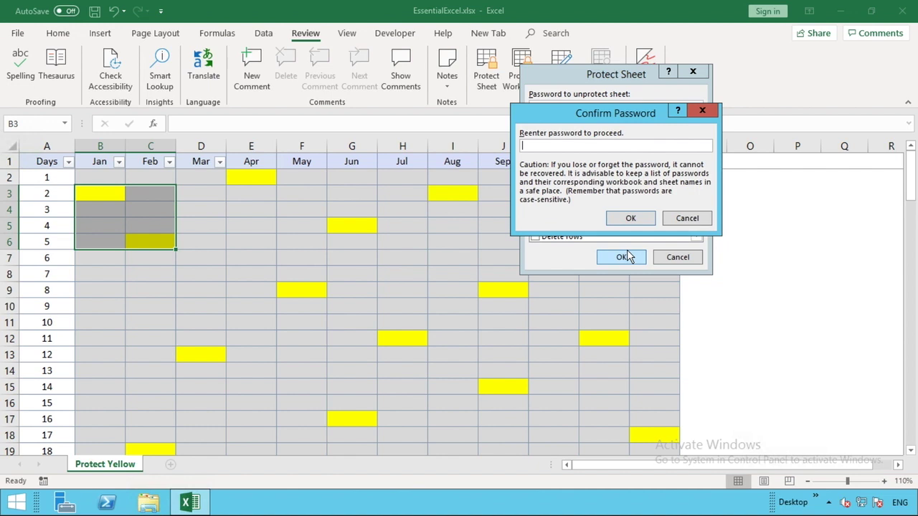
text(1234)
click(637, 220)
Step: Verify grey cell D6 is locked by trying to edit it and dismissing the warning
click(198, 240)
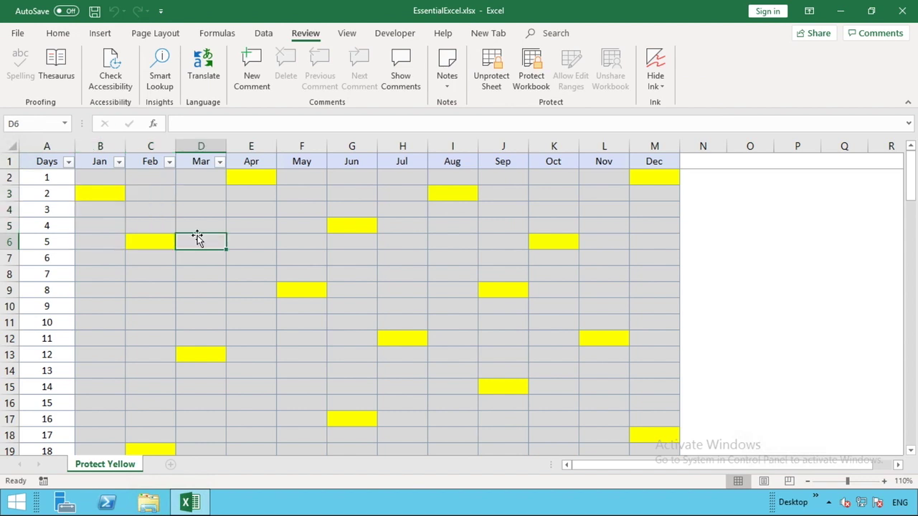
double_click(198, 240)
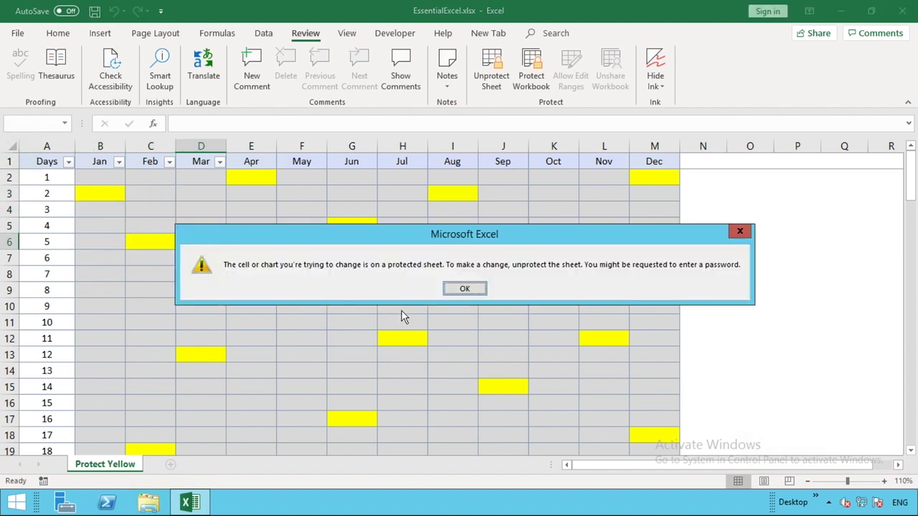
click(463, 290)
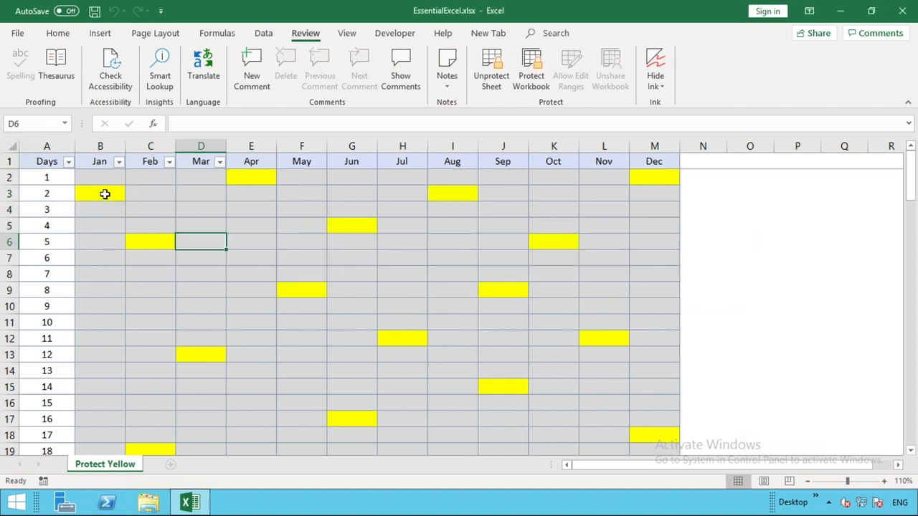
Step: Enter 1 into unlocked yellow cells B3 and C6
click(103, 194)
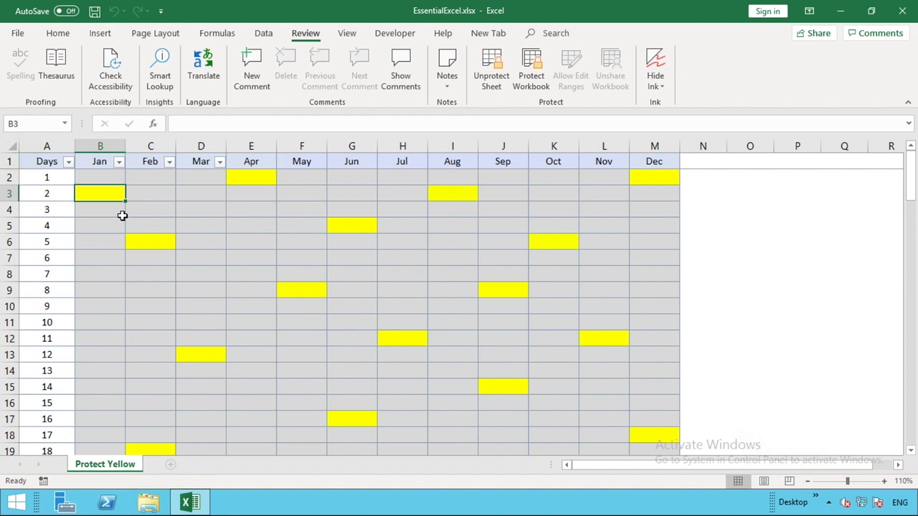
text(1)
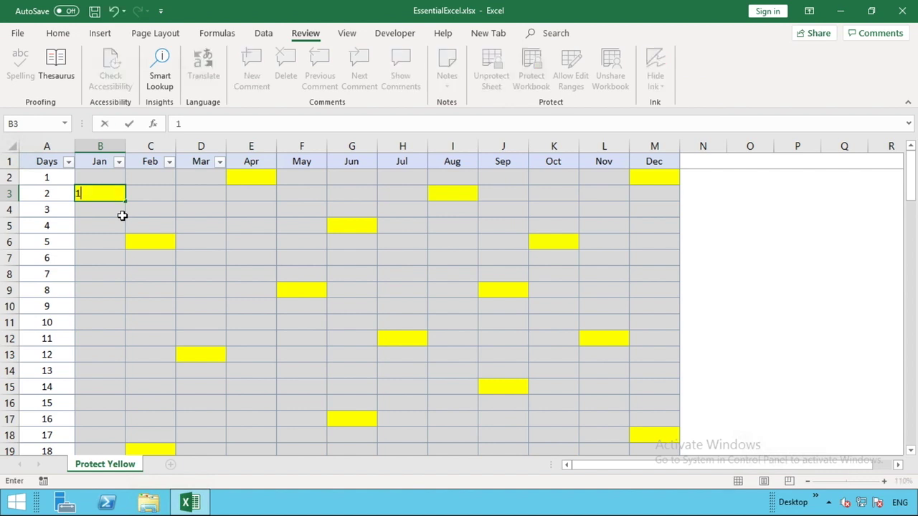
key(Return)
click(145, 236)
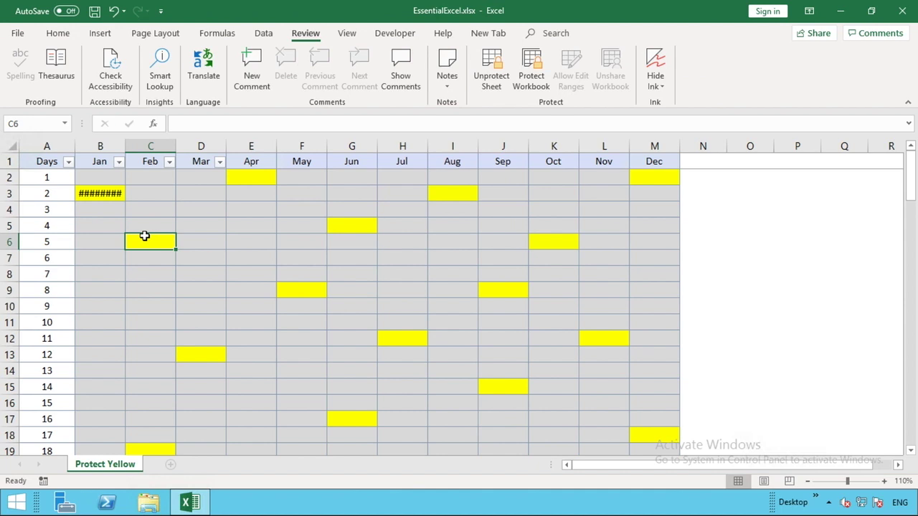
text(1)
click(174, 288)
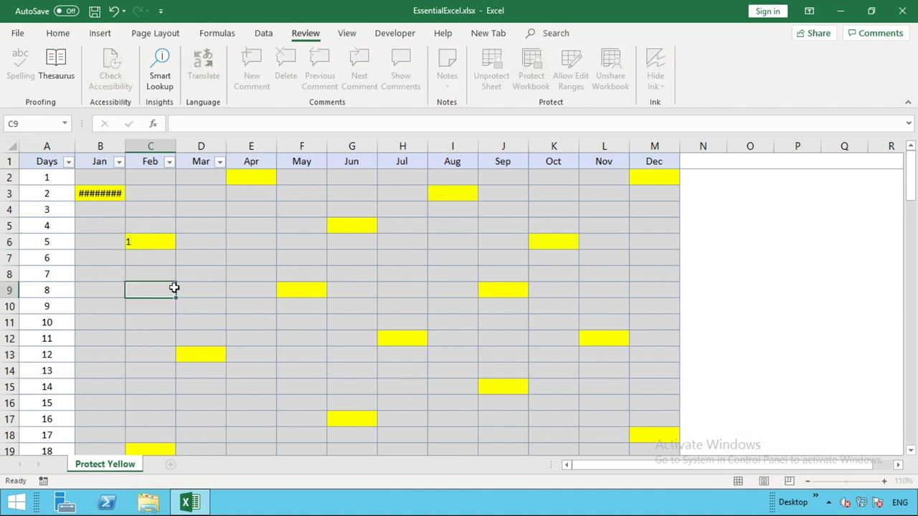
Step: Replace the entries in C6 and B3 with the letter d
click(159, 243)
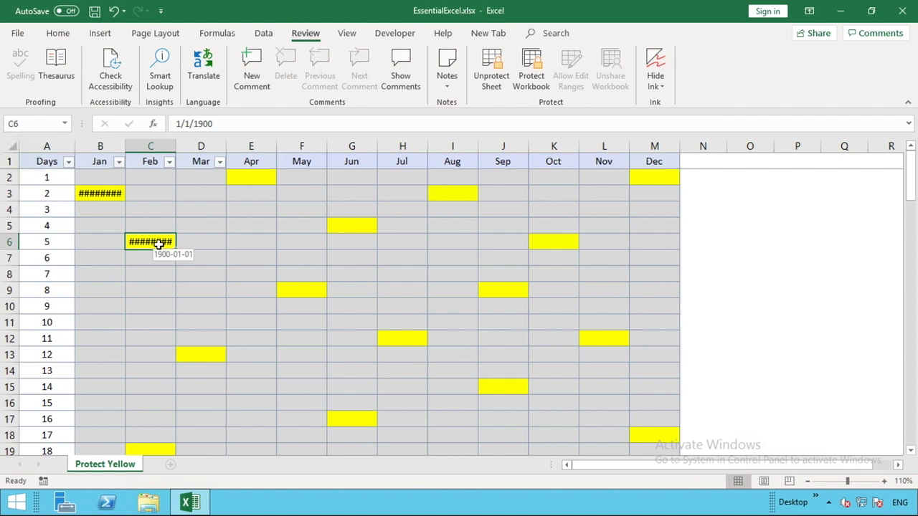
text(d)
click(100, 193)
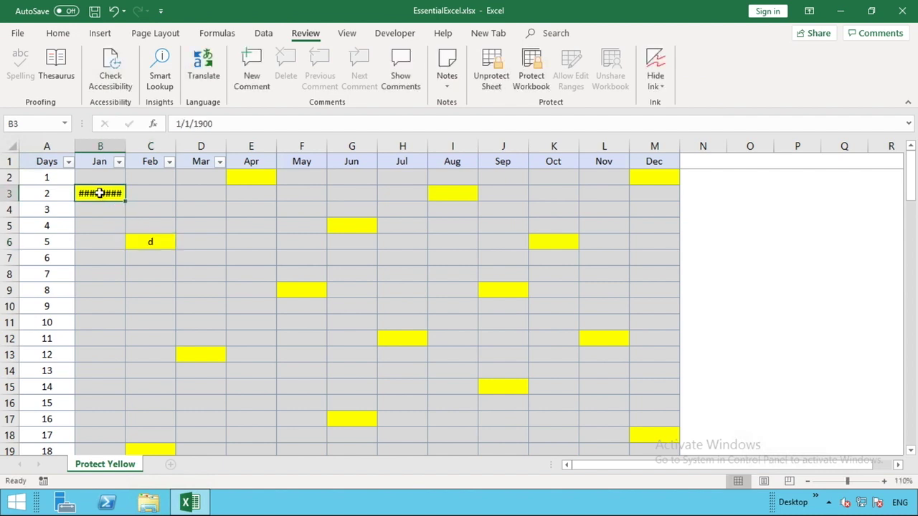
text(d)
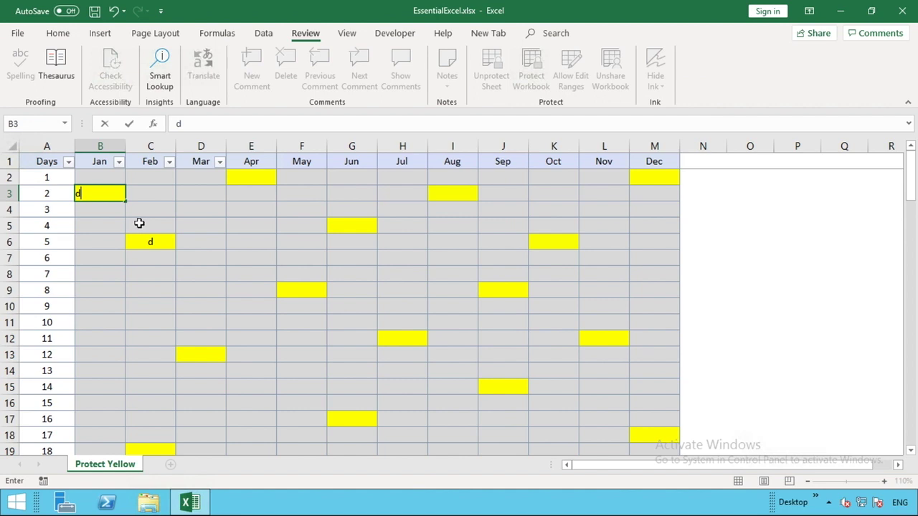
click(139, 224)
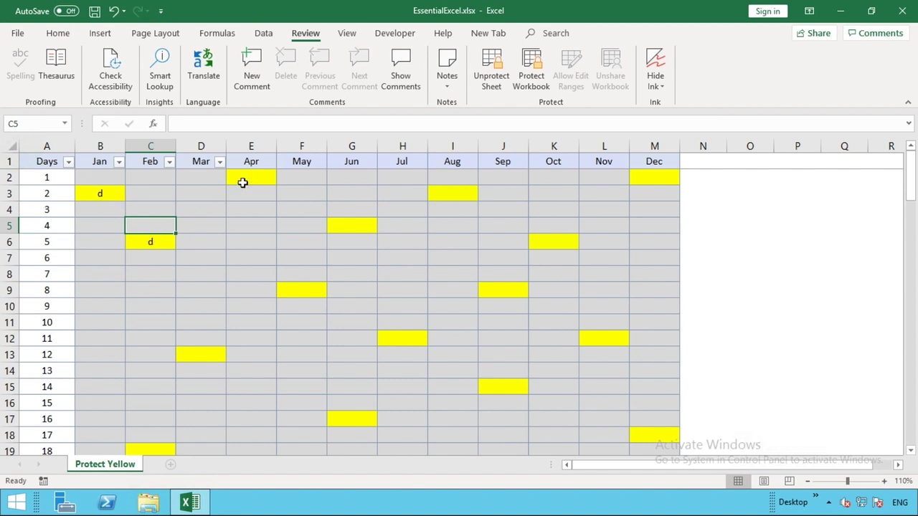
key(shift+Tab)
key(Tab)
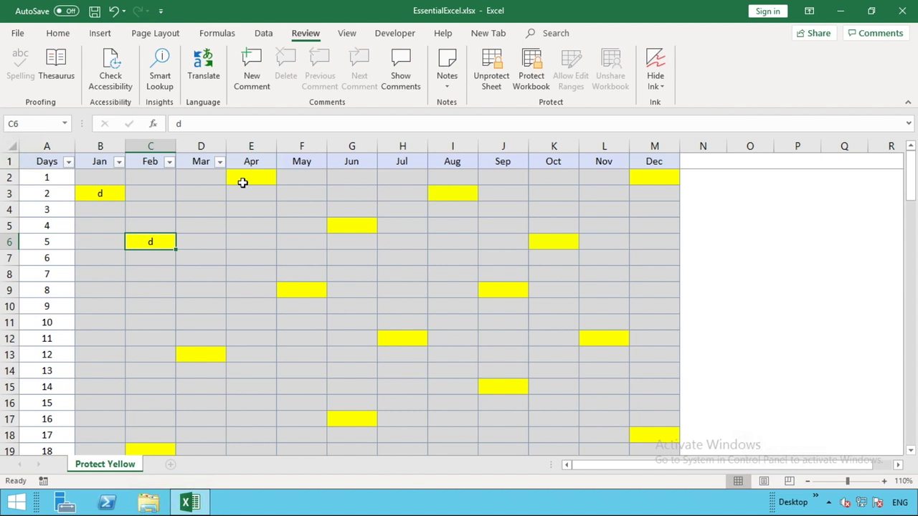
Step: Unprotect the Protect Yellow sheet by entering its password
click(500, 76)
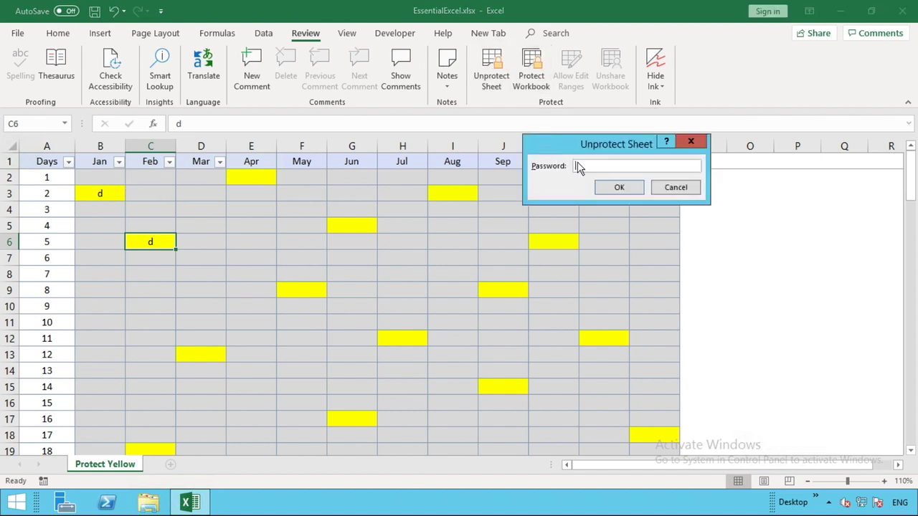
text(1234)
click(615, 190)
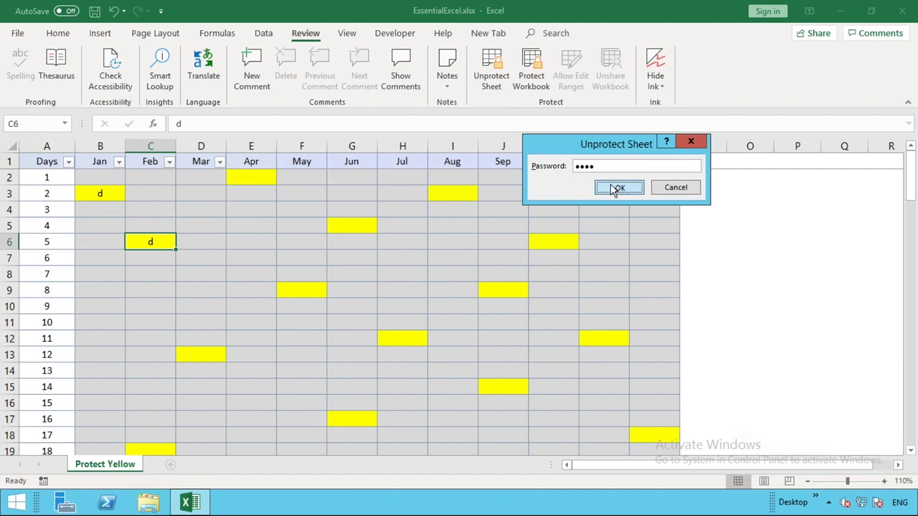
Step: Erase the test letter d from B3 and C6 using Clear Contents
click(96, 193)
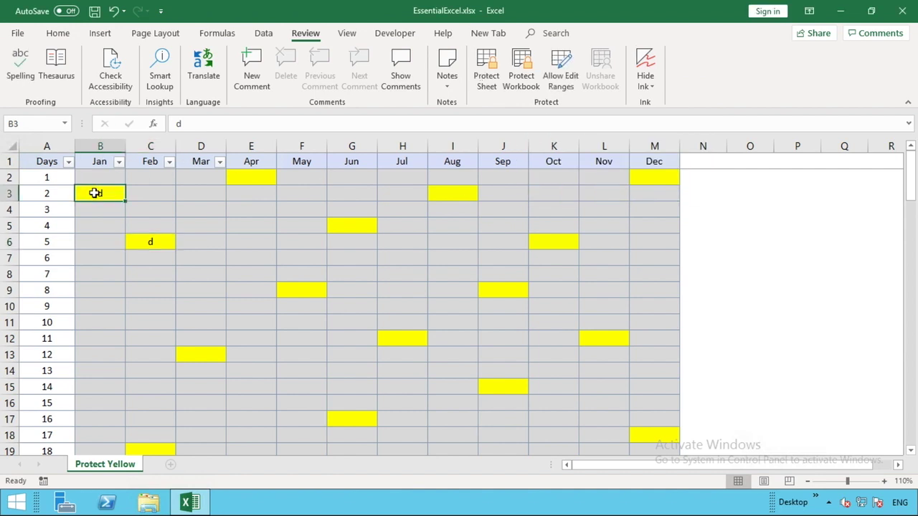
text(d)
key(BackSpace)
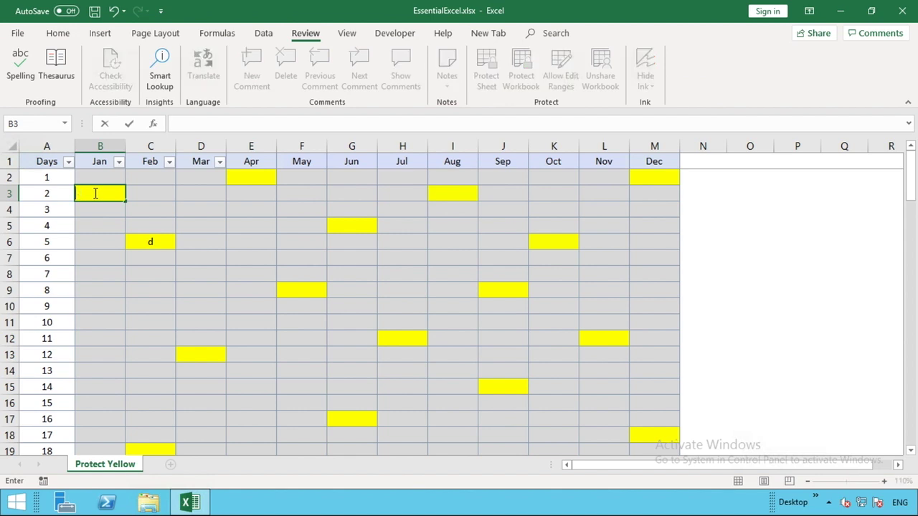
click(156, 244)
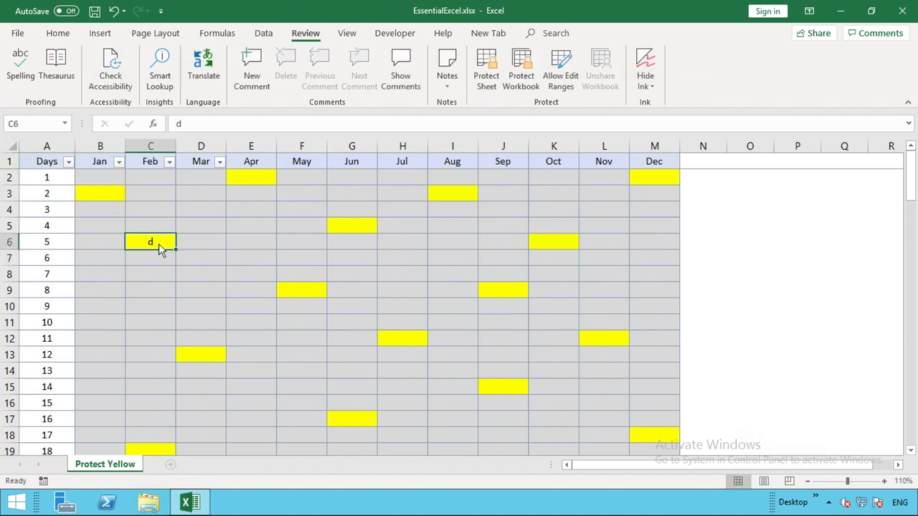
right_click(160, 247)
click(213, 327)
click(101, 203)
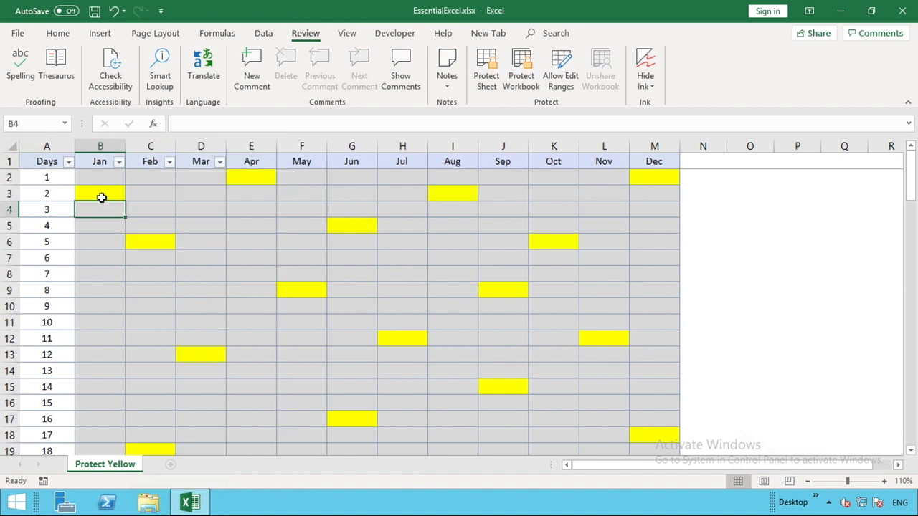
Step: Select rows 2 through 32 and apply the General number format
click(12, 147)
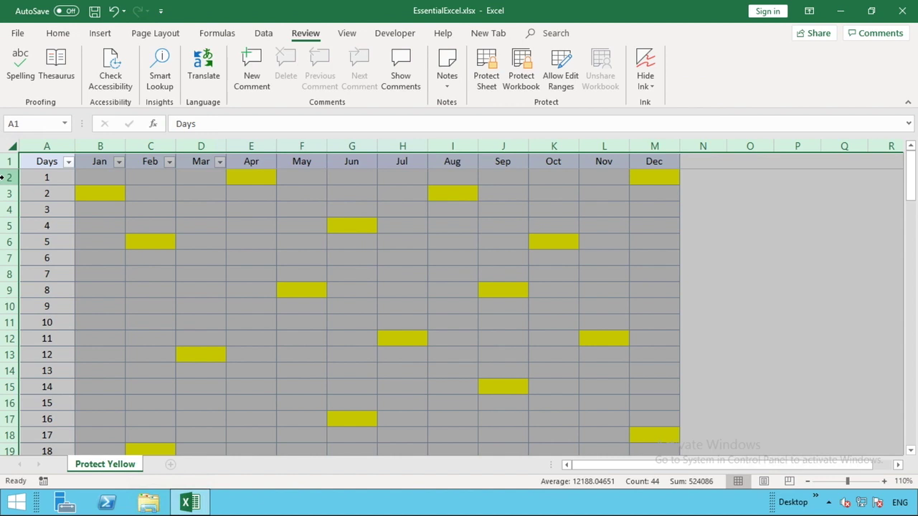
click(8, 177)
click(12, 143)
drag(8, 177, 64, 418)
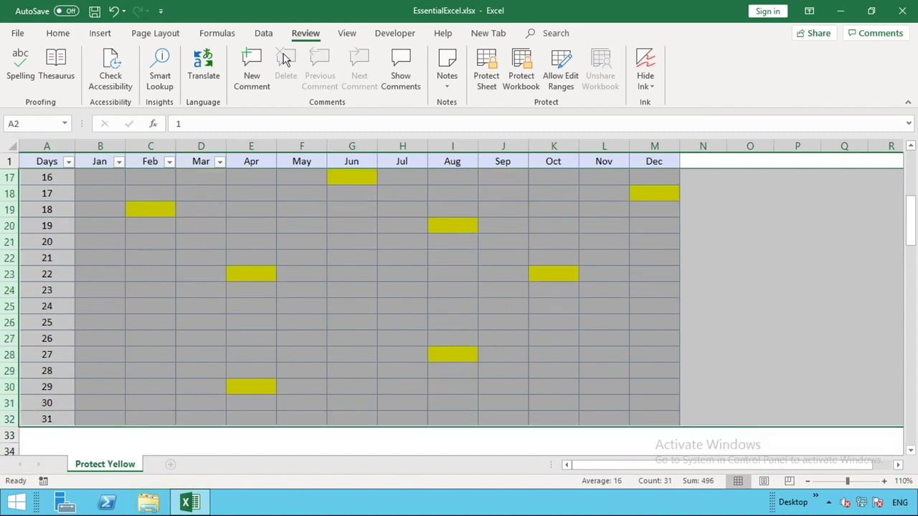
click(60, 35)
click(477, 59)
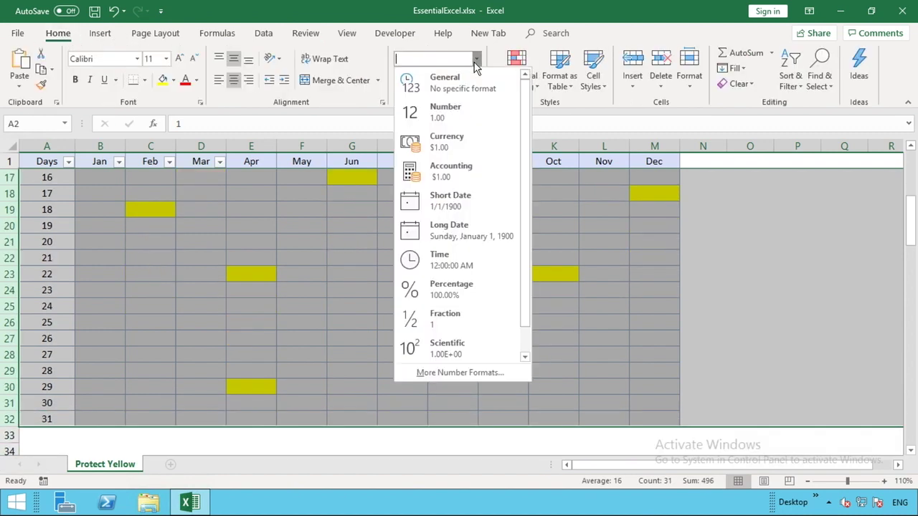
click(463, 91)
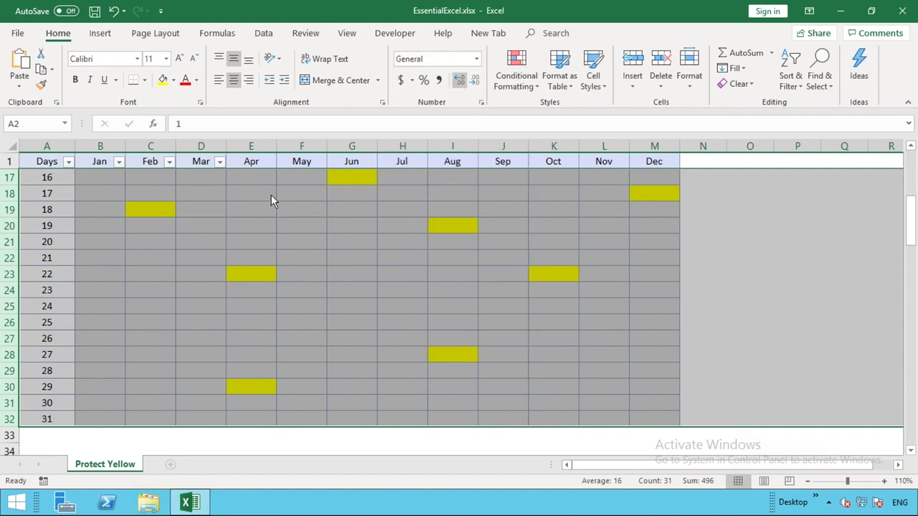
click(260, 157)
key(Down)
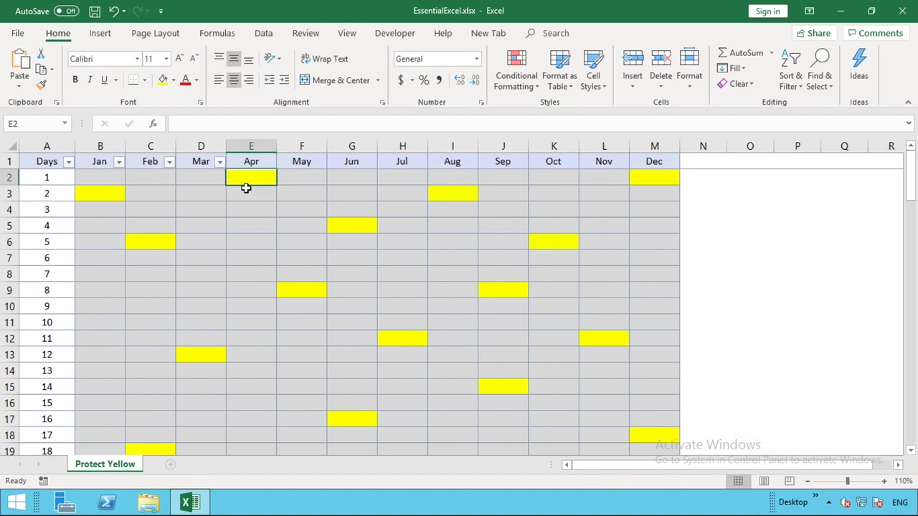
Step: Select the whole sheet and tick Locked in Format Cells' Protection settings
click(9, 148)
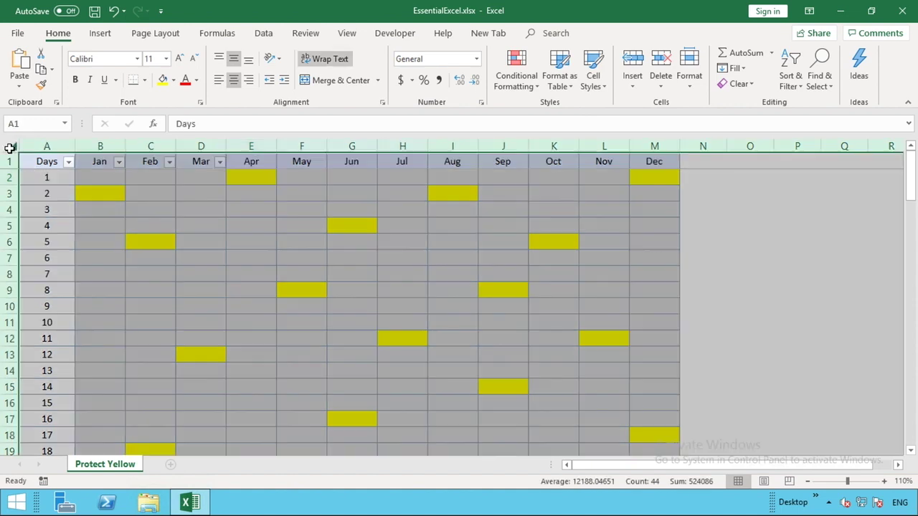
right_click(170, 224)
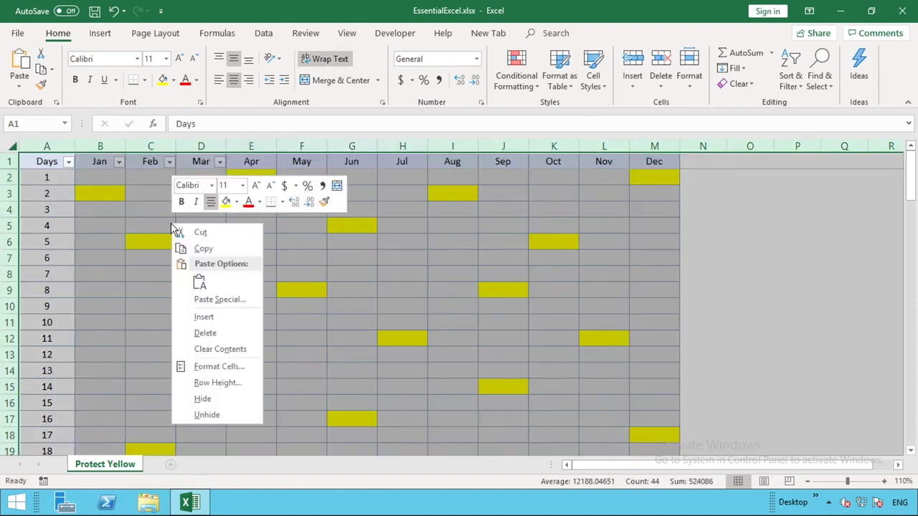
click(231, 368)
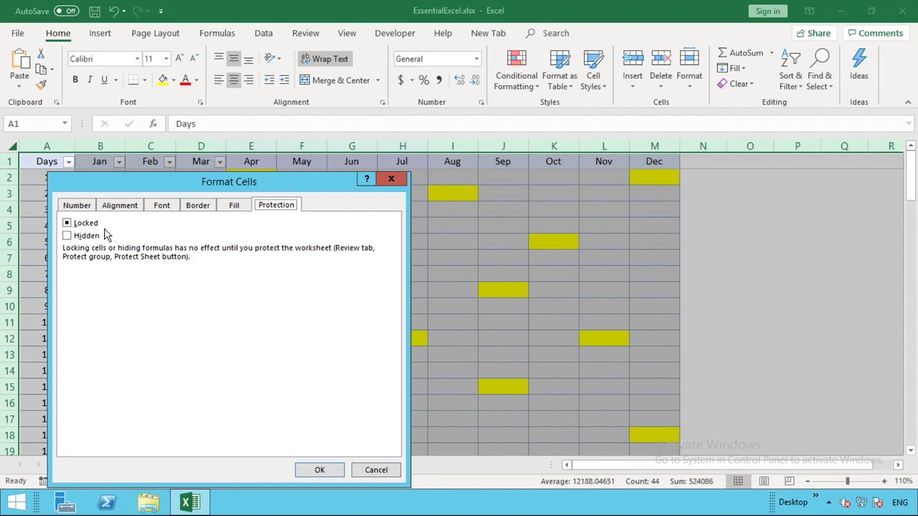
click(66, 224)
click(68, 224)
click(67, 224)
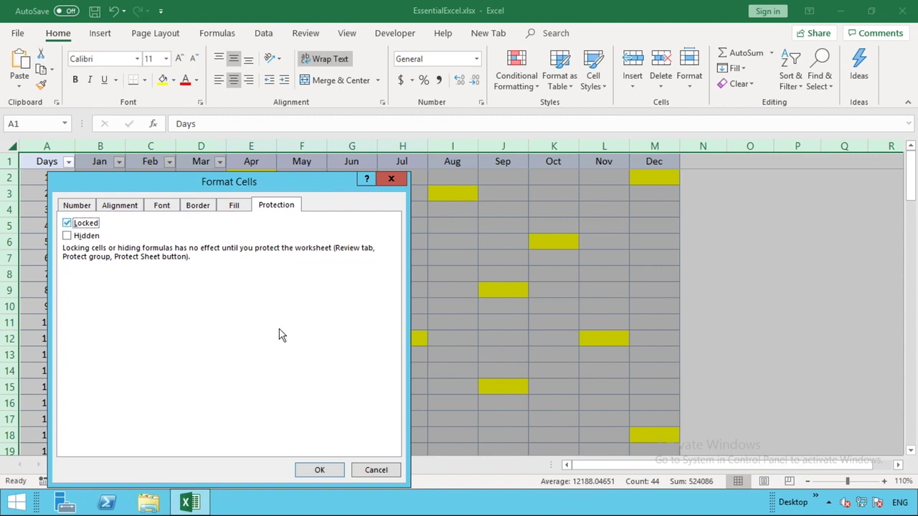
click(320, 471)
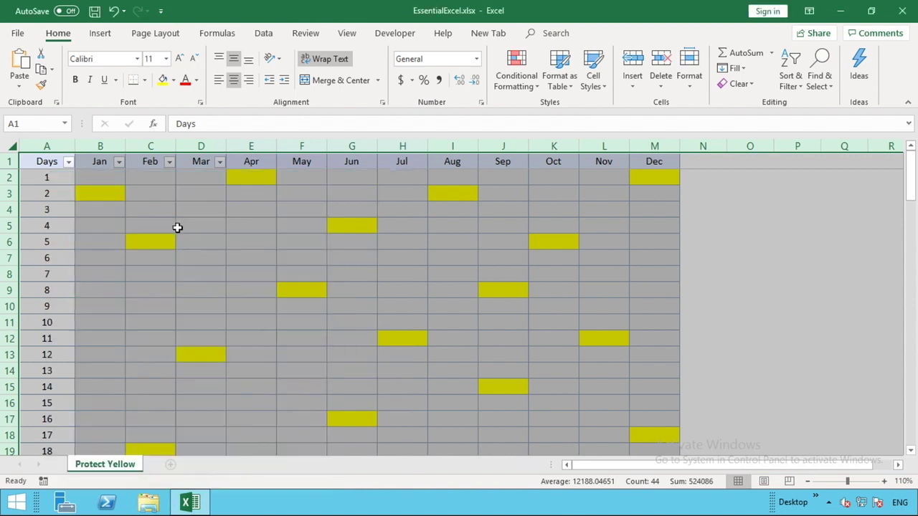
Step: Select the entire sheet, open Find with Ctrl+F, and move the dialog up-left
click(177, 228)
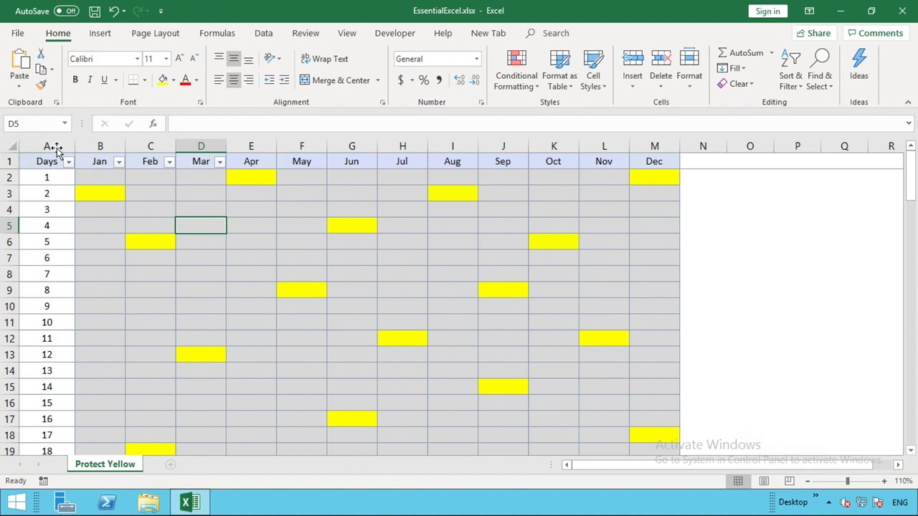
click(12, 144)
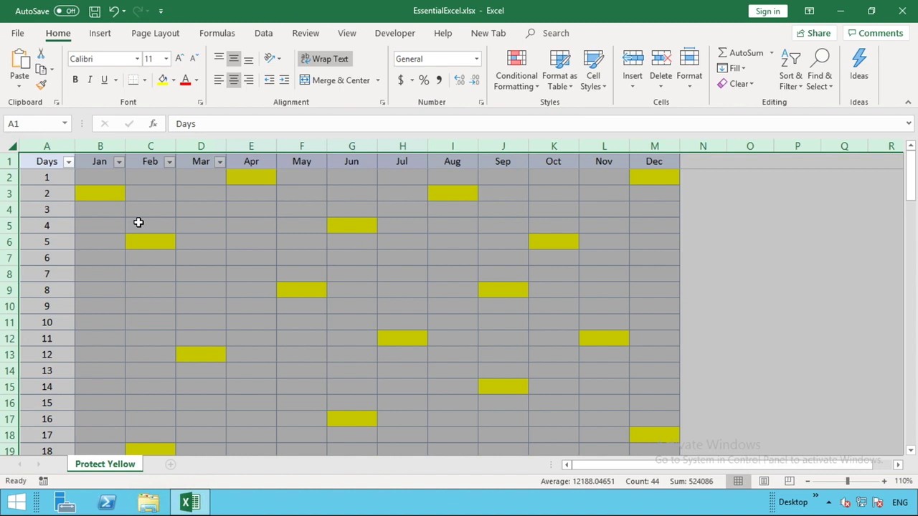
key(ctrl+f)
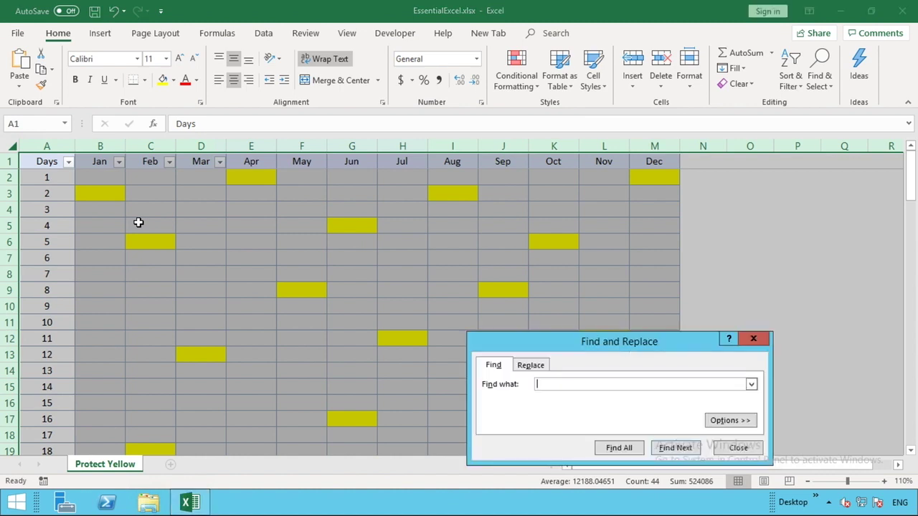
drag(565, 340, 478, 214)
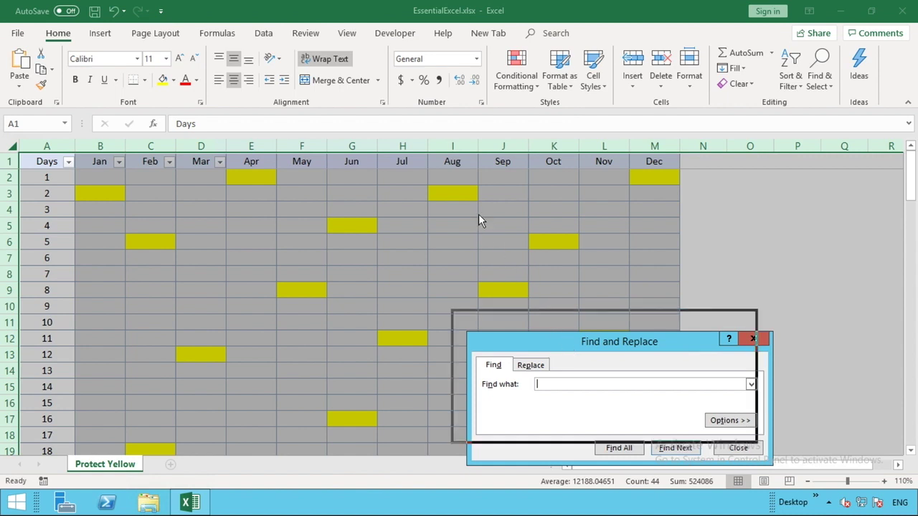
drag(479, 214, 479, 214)
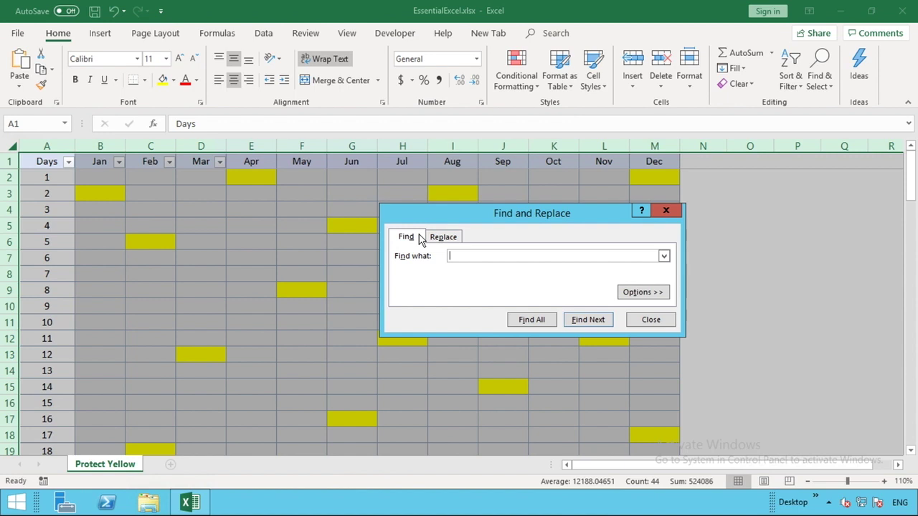
Step: Set the Find format to a yellow fill via Options and Find Format
click(640, 292)
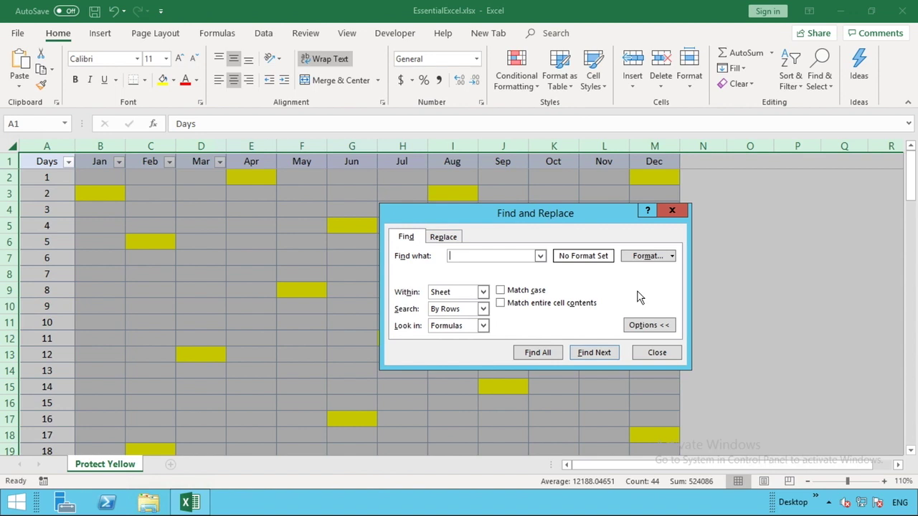
click(647, 256)
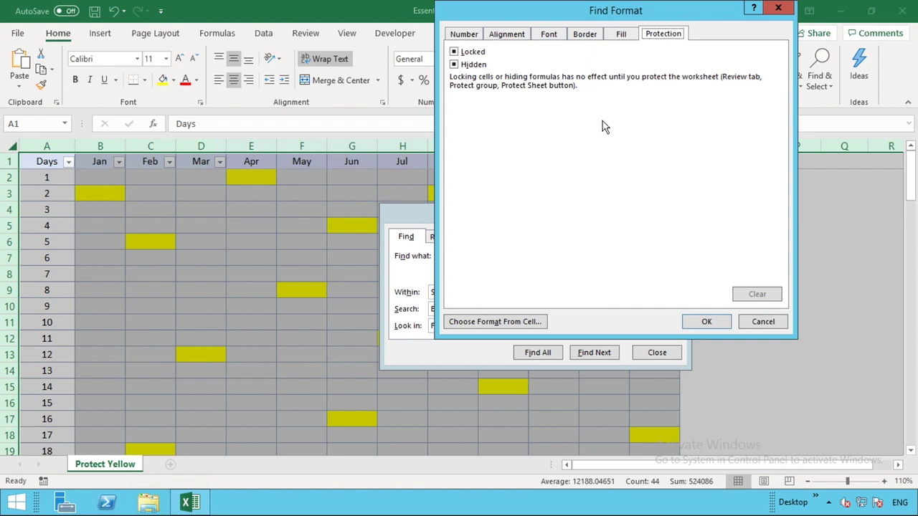
click(621, 36)
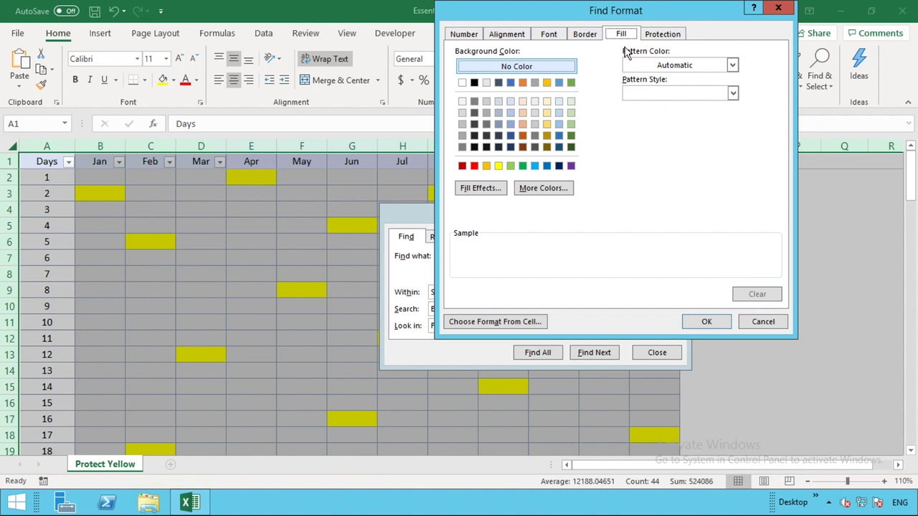
click(499, 168)
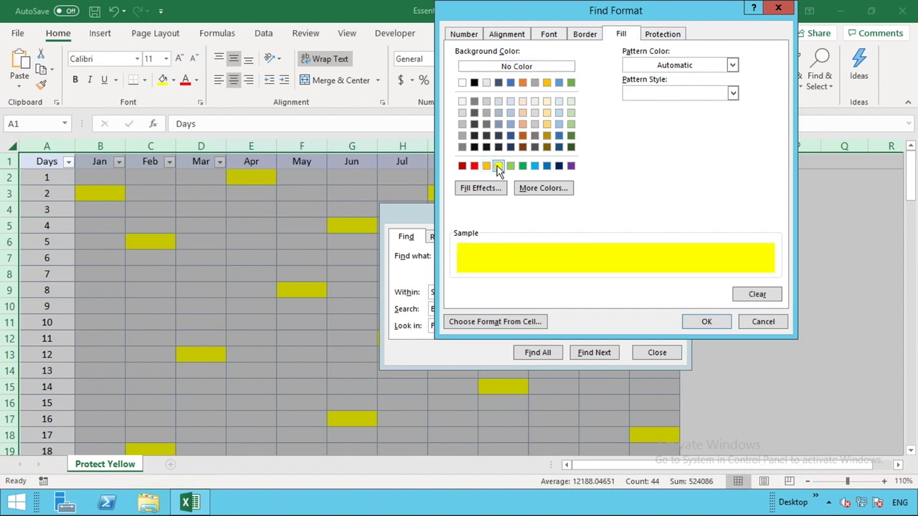
click(705, 322)
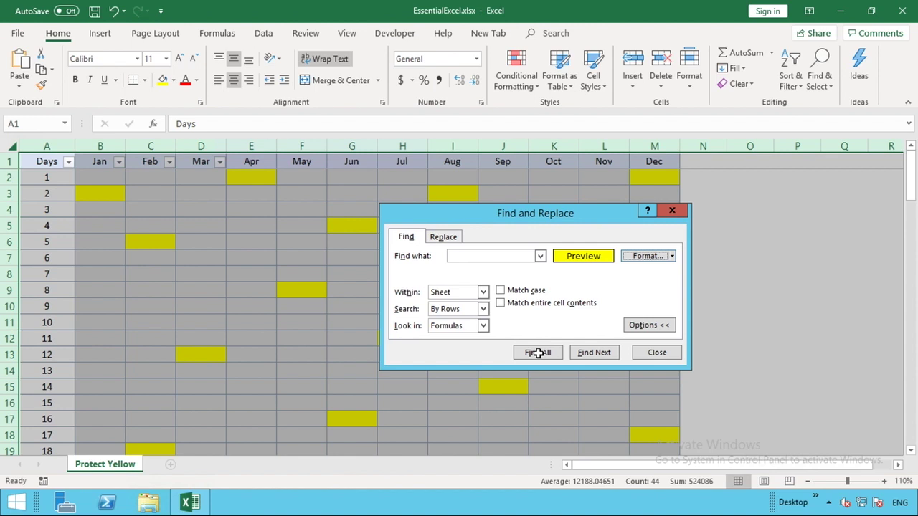
Step: Find all 21 yellow-filled cells and select every result with Ctrl+A
click(538, 353)
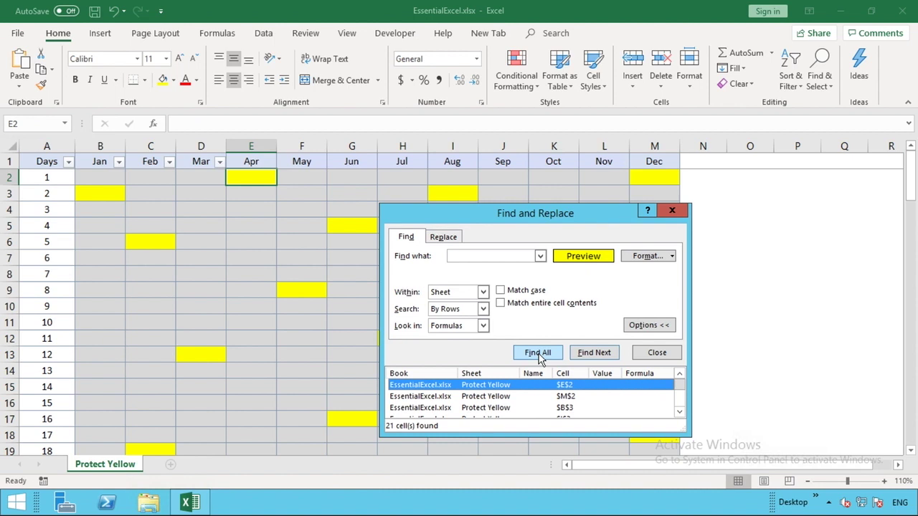
key(ctrl+a)
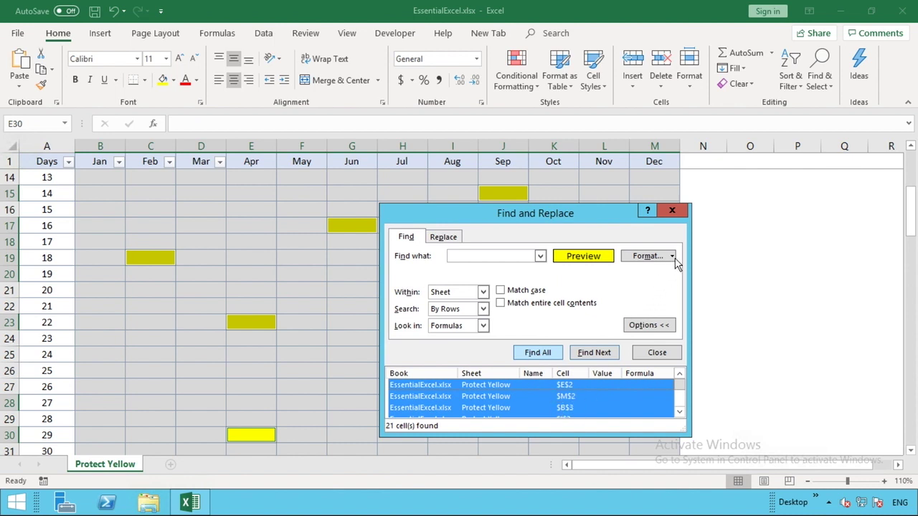
Step: Clear the Locked option in Format Cells Protection for the selected yellow cells, then deselect them
click(672, 212)
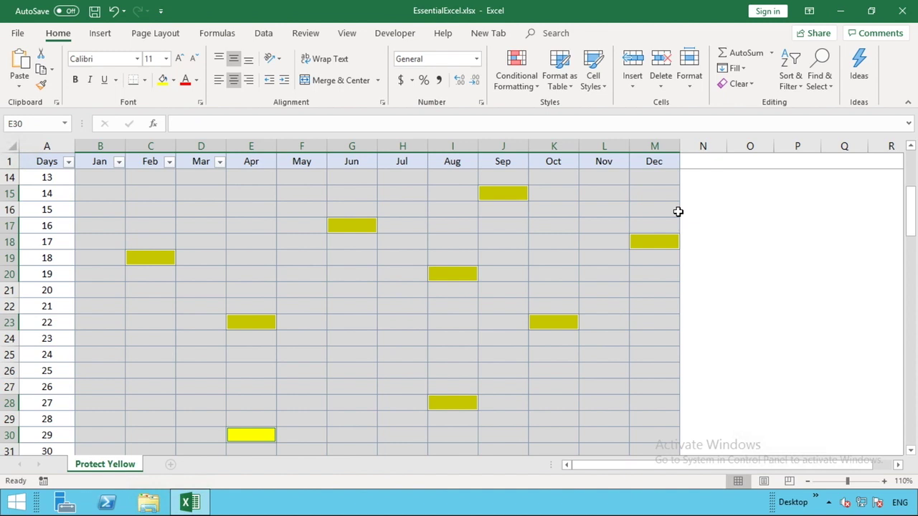
key(ctrl+1)
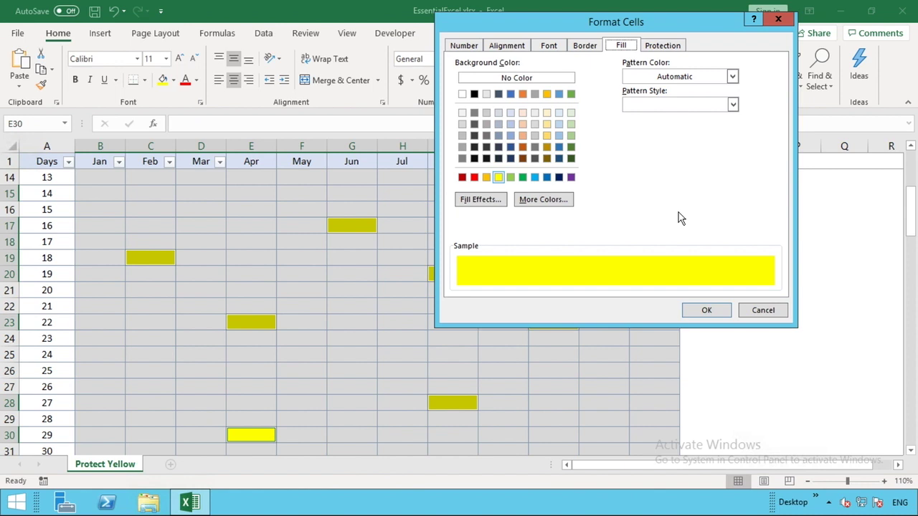
click(663, 47)
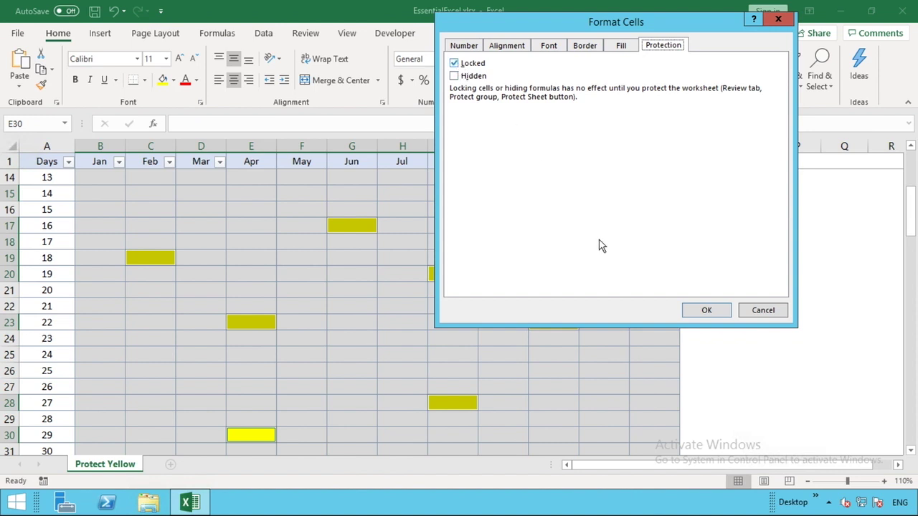
key(alt+l)
click(703, 312)
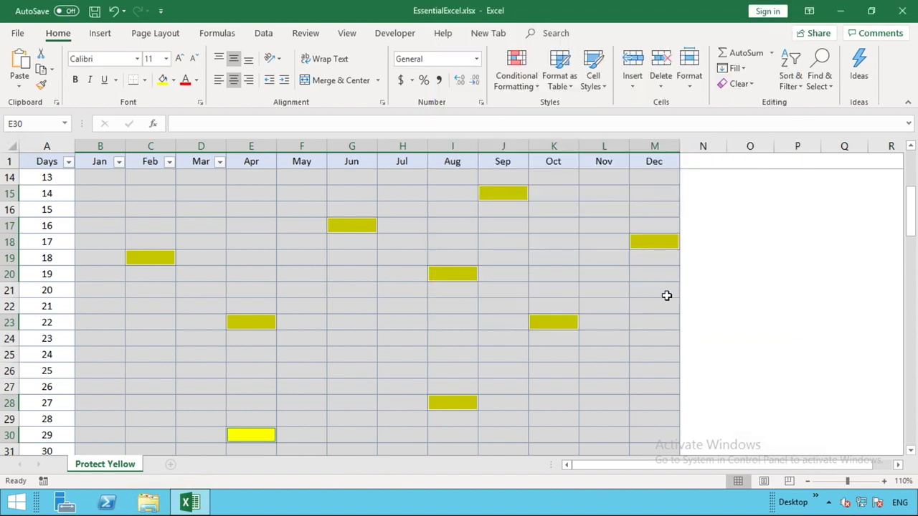
click(462, 206)
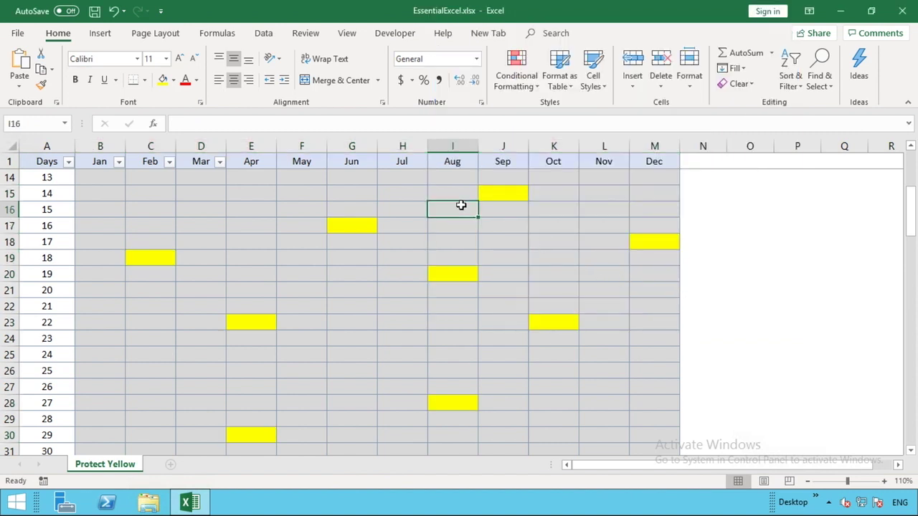
Step: Protect the Protect Yellow sheet from the Review tab with a password, entered and confirmed
click(306, 34)
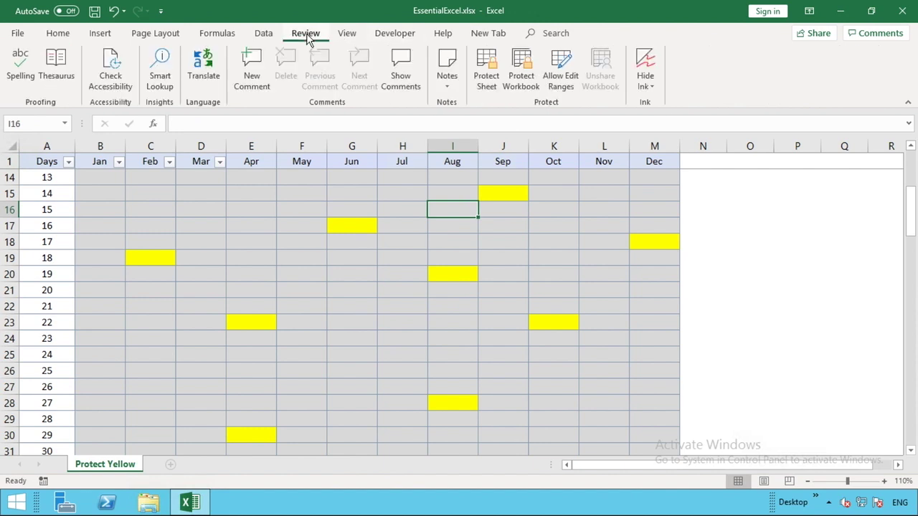
click(480, 63)
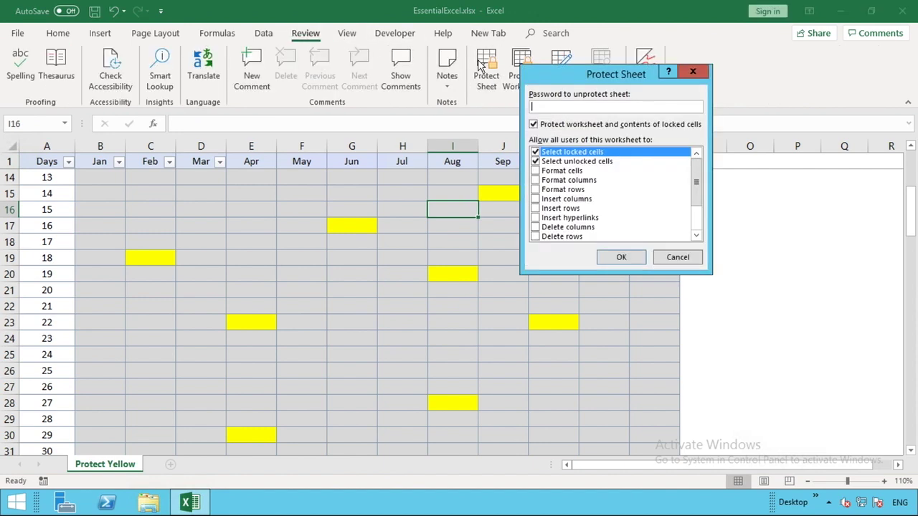
text(1234)
click(633, 260)
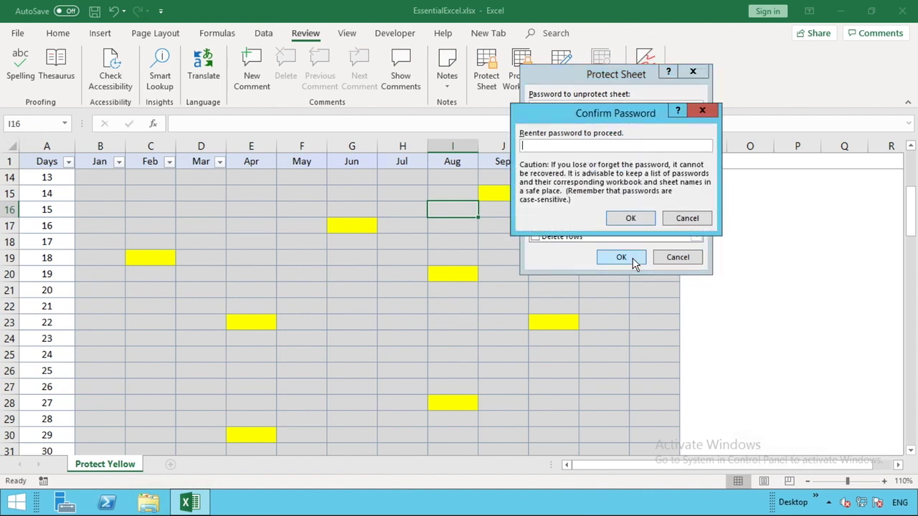
text(****)
click(631, 218)
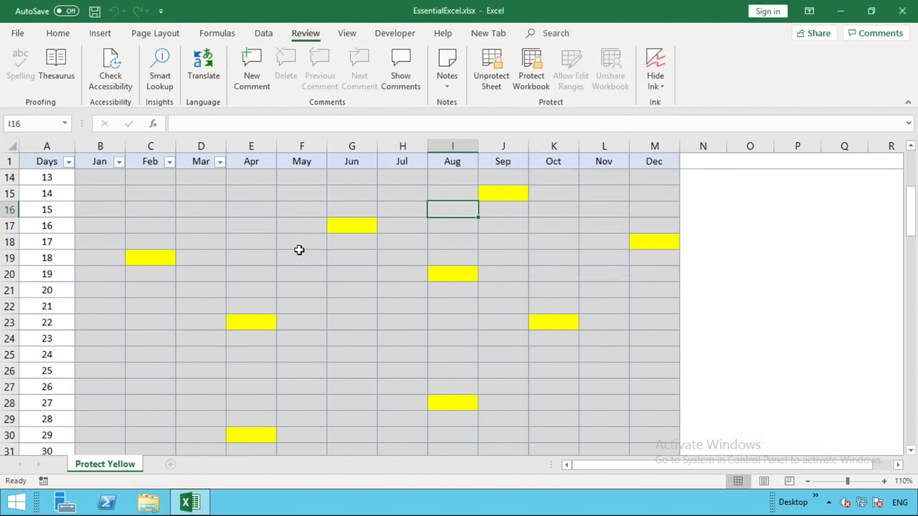
click(267, 255)
double_click(267, 255)
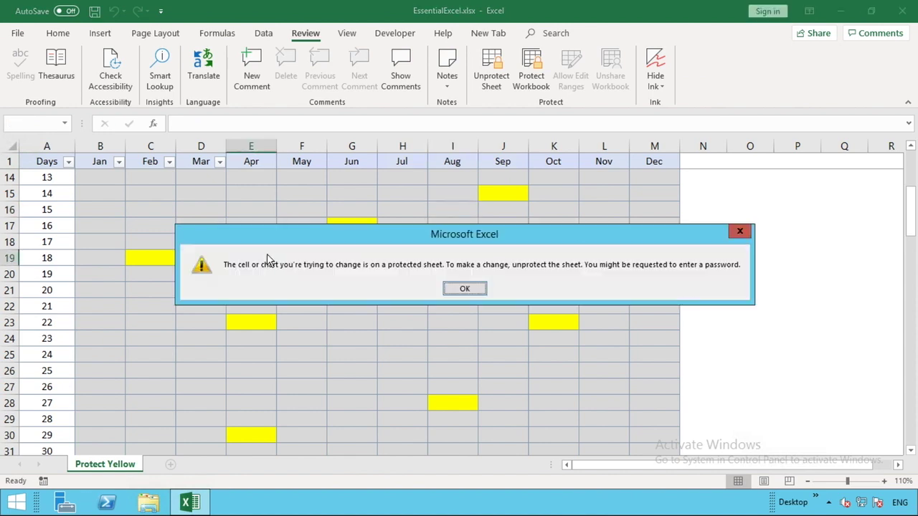
click(465, 289)
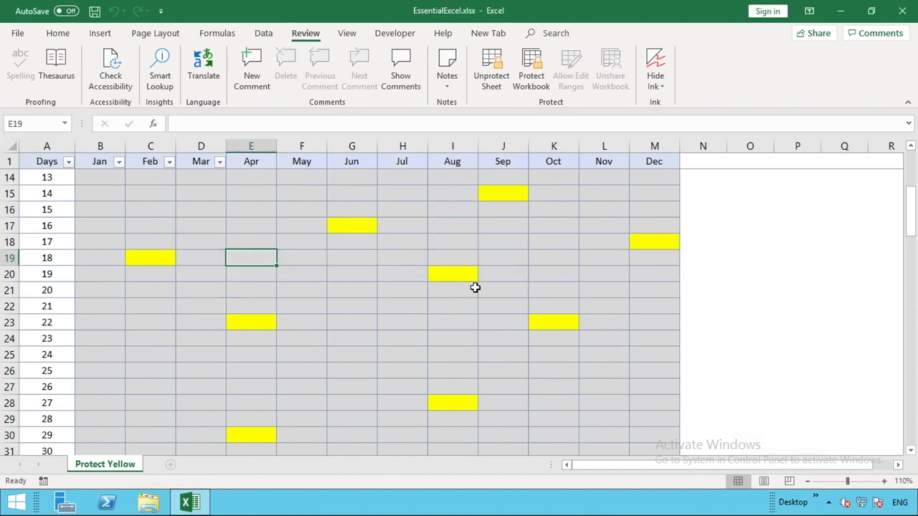
click(585, 206)
double_click(585, 204)
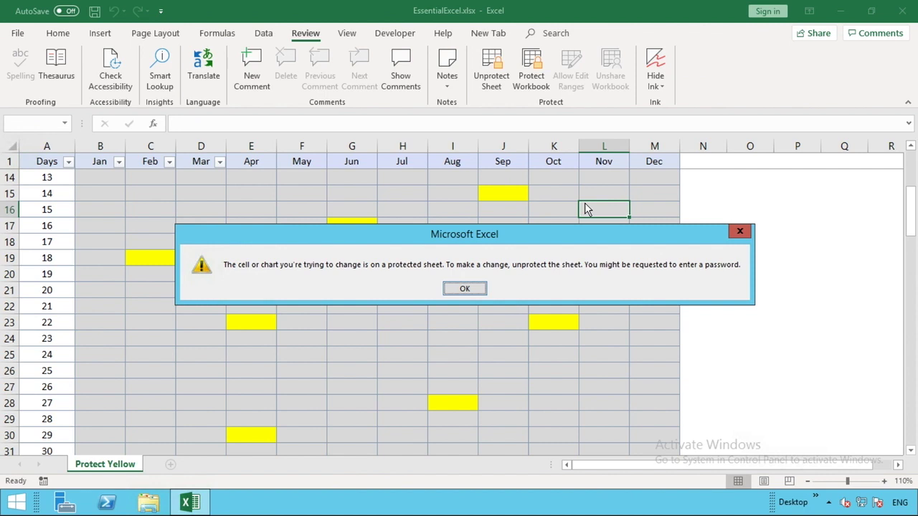
click(466, 287)
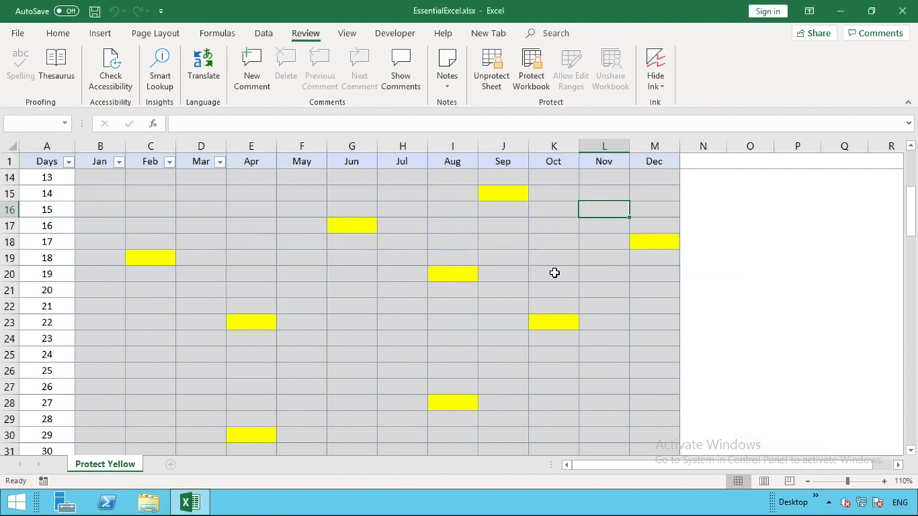
double_click(759, 242)
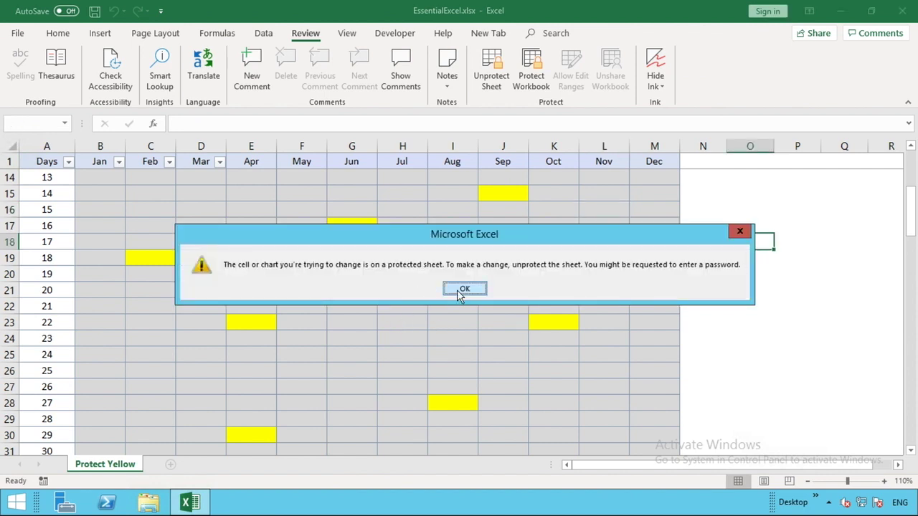
click(457, 289)
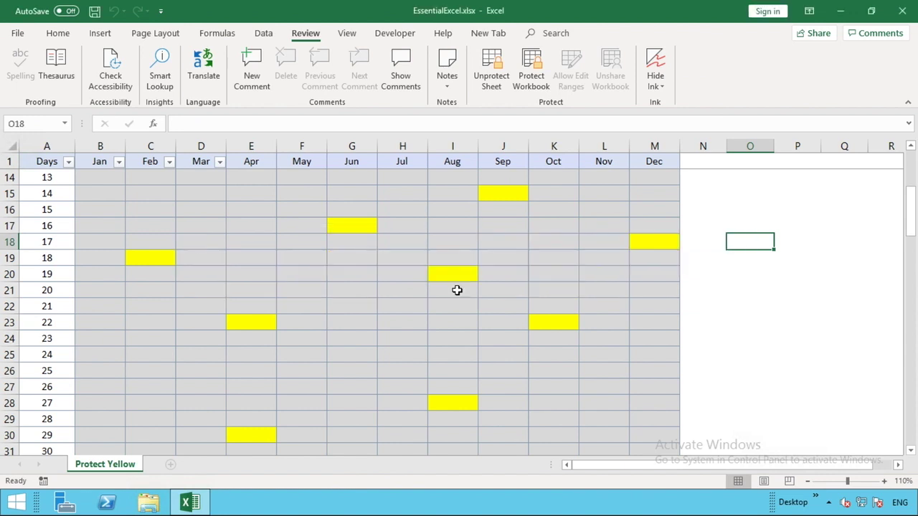
scroll(457, 289, up, 4)
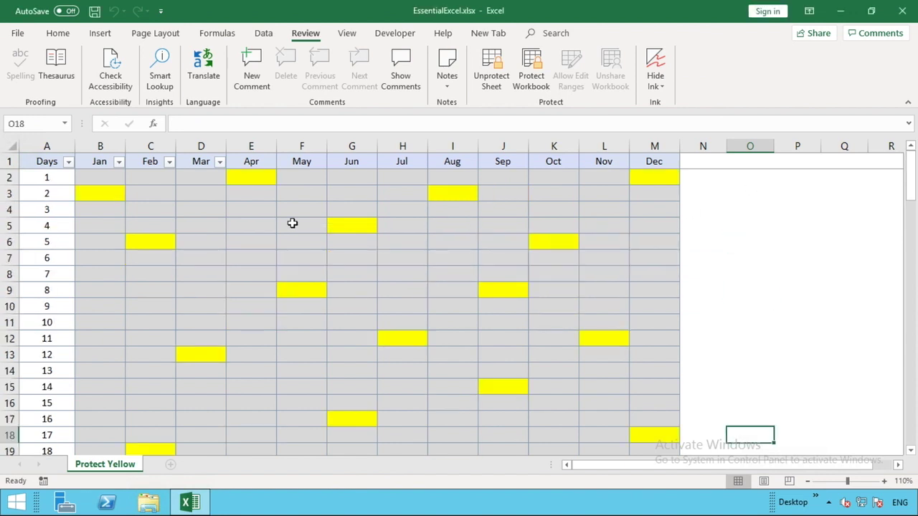
Step: Enter 1 into yellow cells E2, M2, B3 and I3 to confirm they accept input
click(247, 177)
text(1)
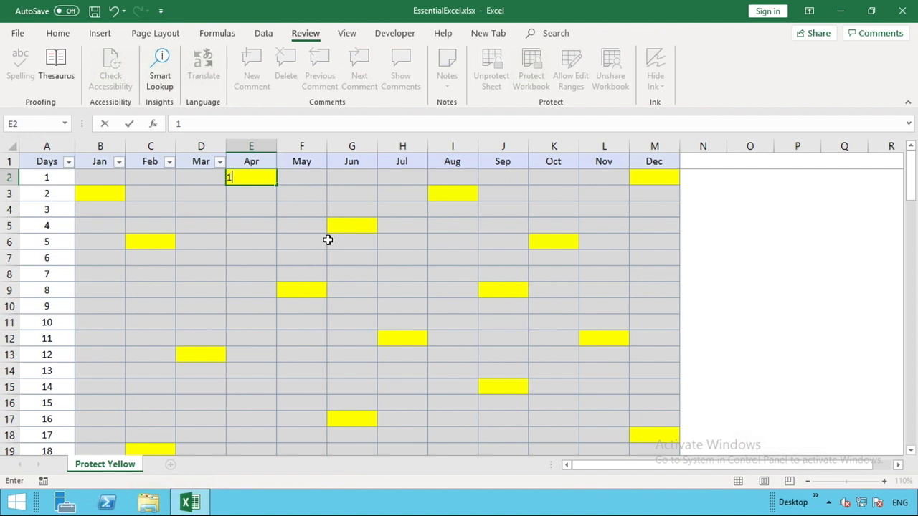
key(Tab)
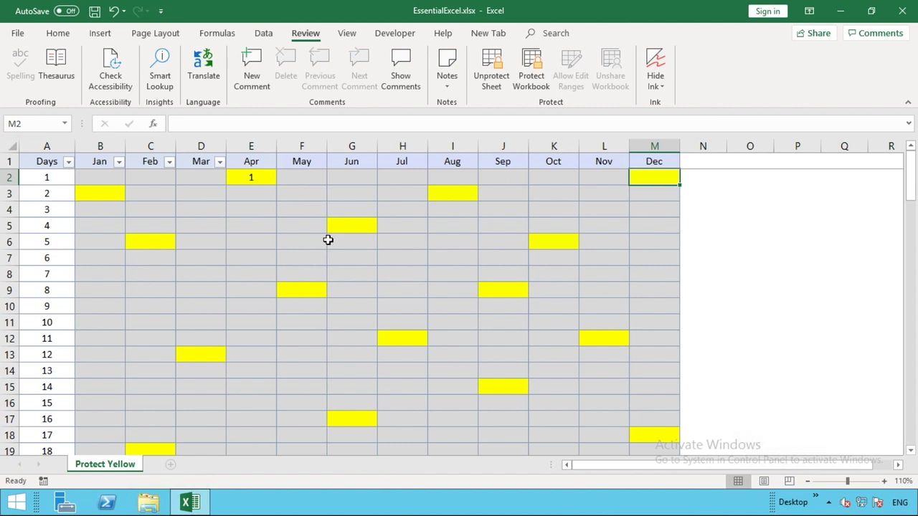
text(1)
key(Tab)
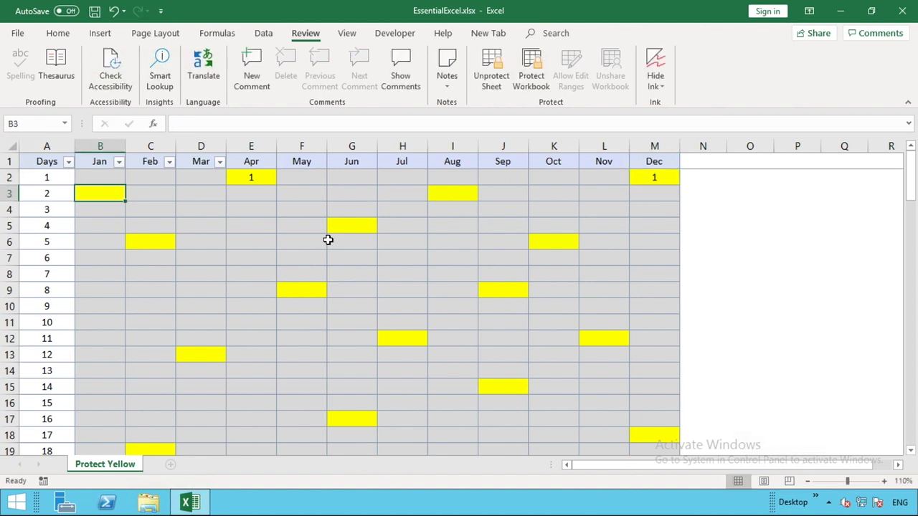
text(1)
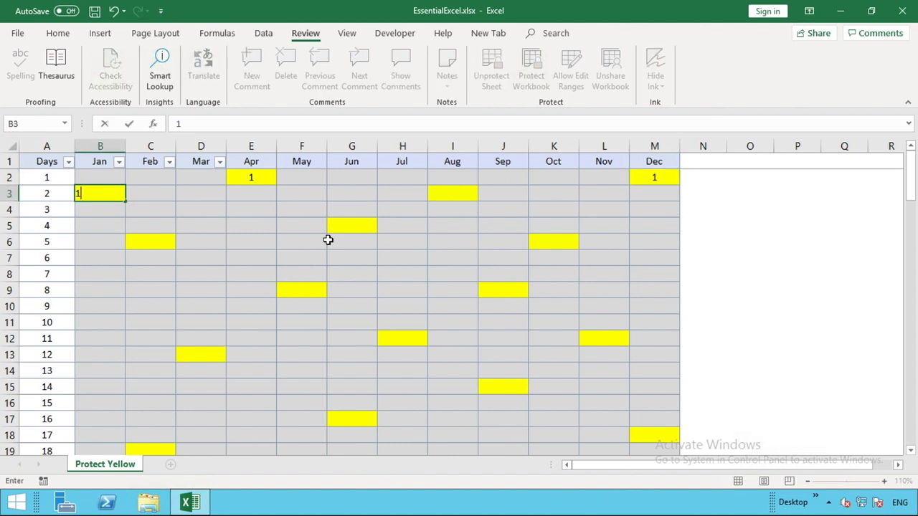
key(Tab)
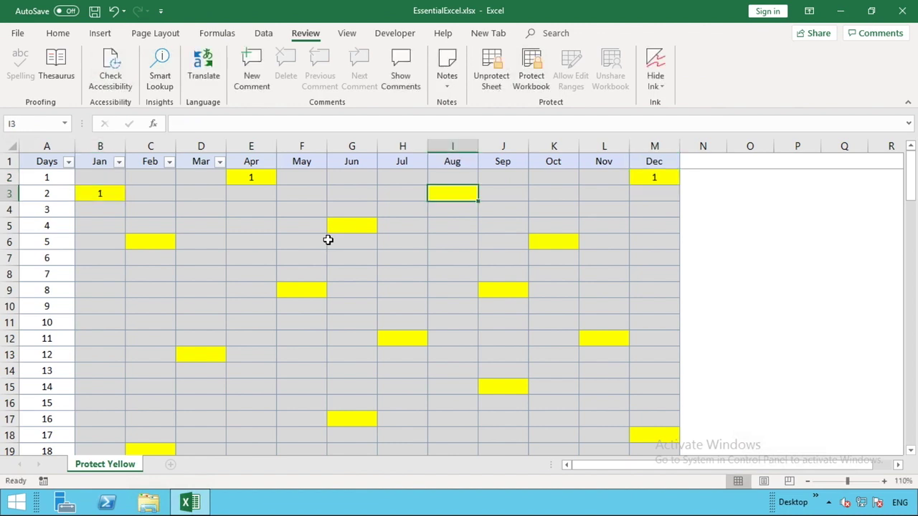
text(1)
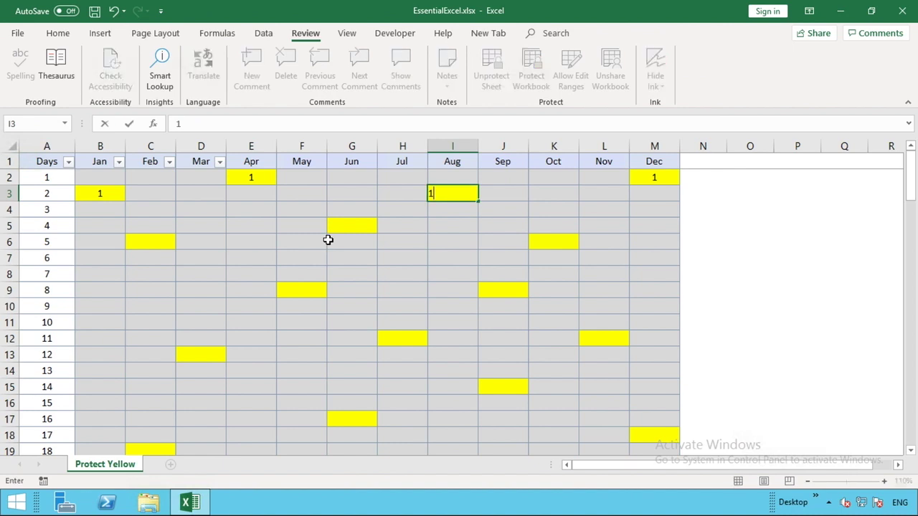
key(Tab)
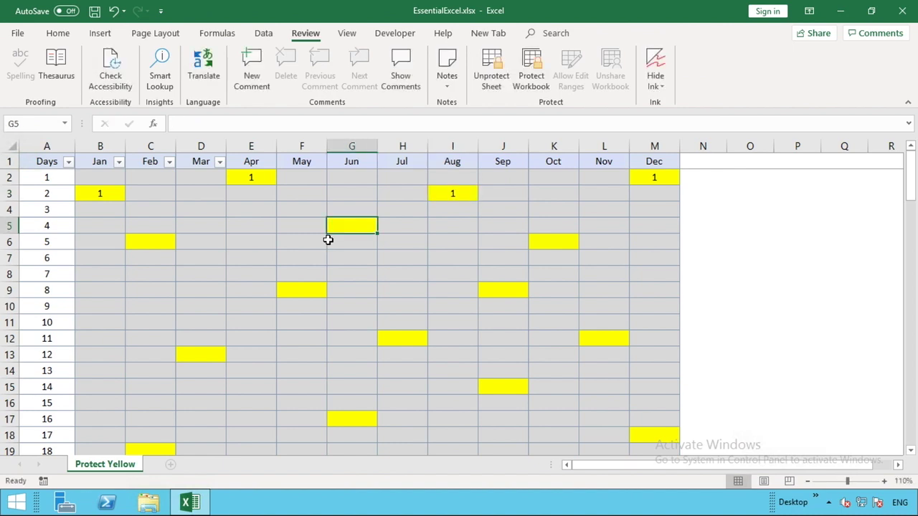